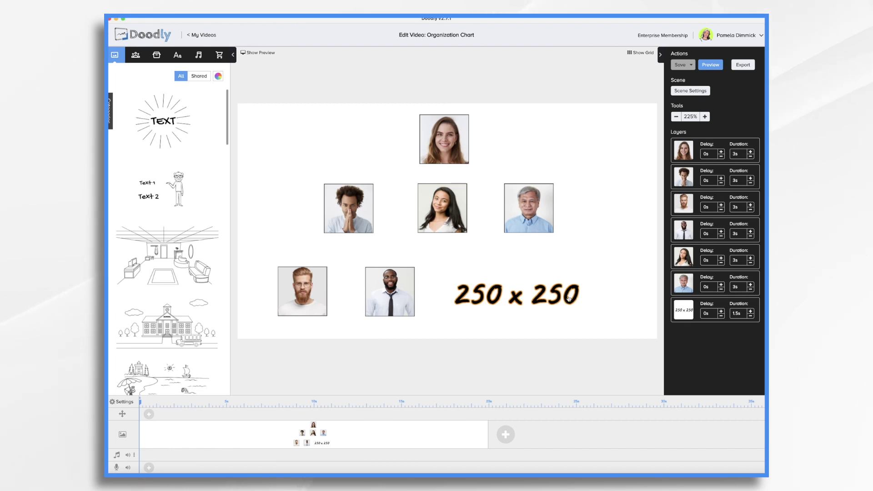
Select the top woman's headshot on the Organization Chart scene.
{"action": "left_click", "coordinate": [461, 157]}
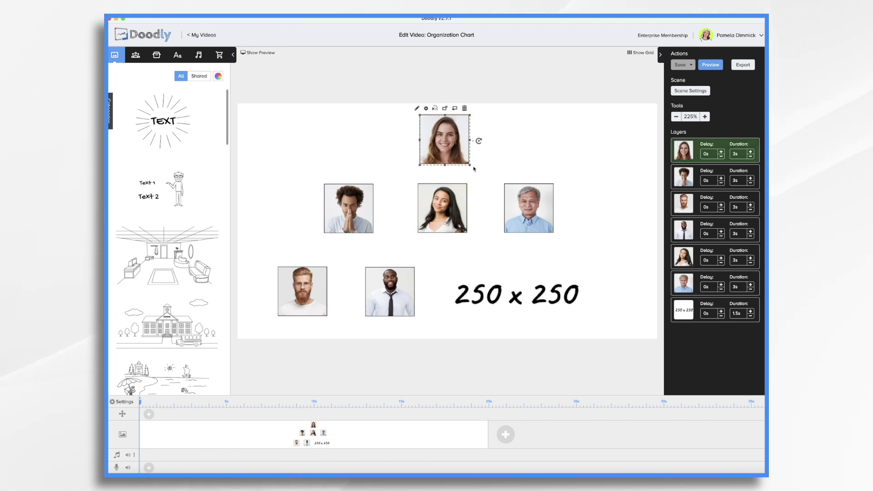
{"action": "left_click_drag", "start_coordinate": [470, 166], "coordinate": [441, 138]}
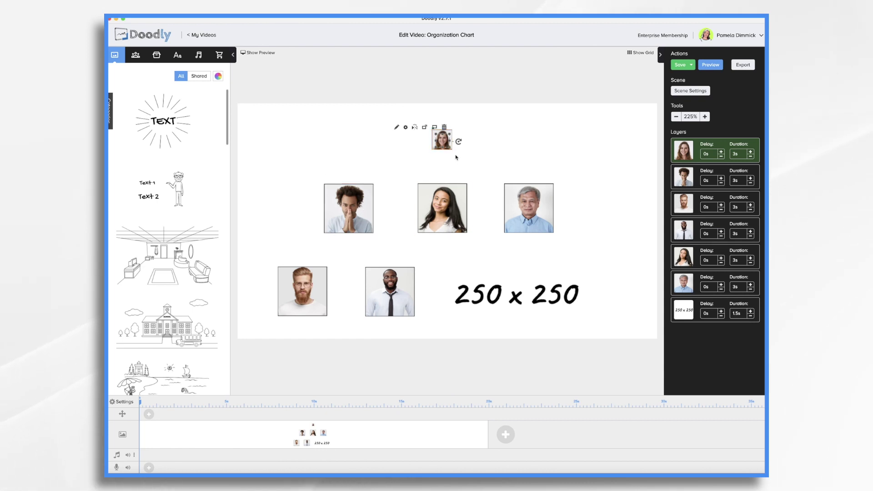
{"action": "key", "text": "ctrl+z"}
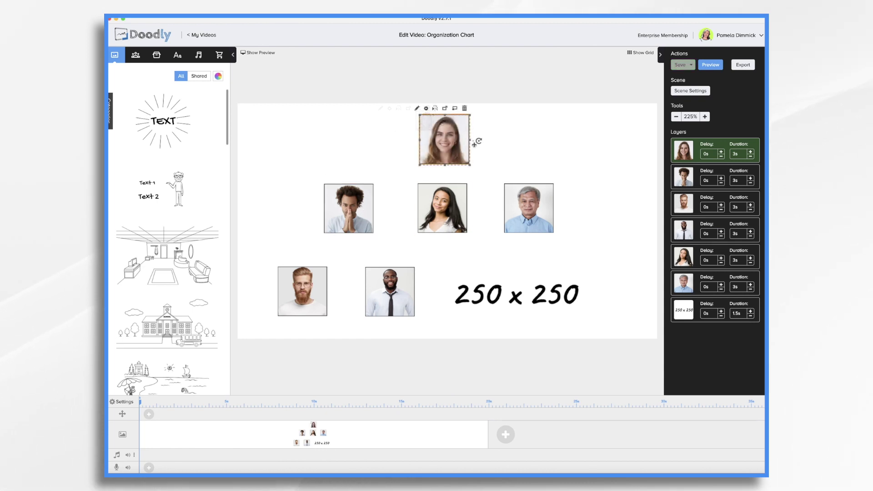
{"action": "left_click", "coordinate": [542, 296]}
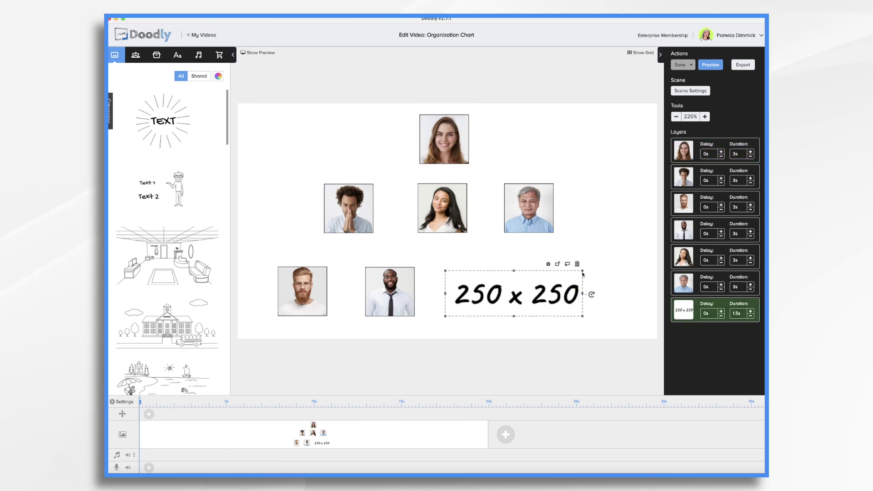
Delete the 250 x 250 text and add an Acme-Regular name label below the top photo.
{"action": "left_click", "coordinate": [574, 260]}
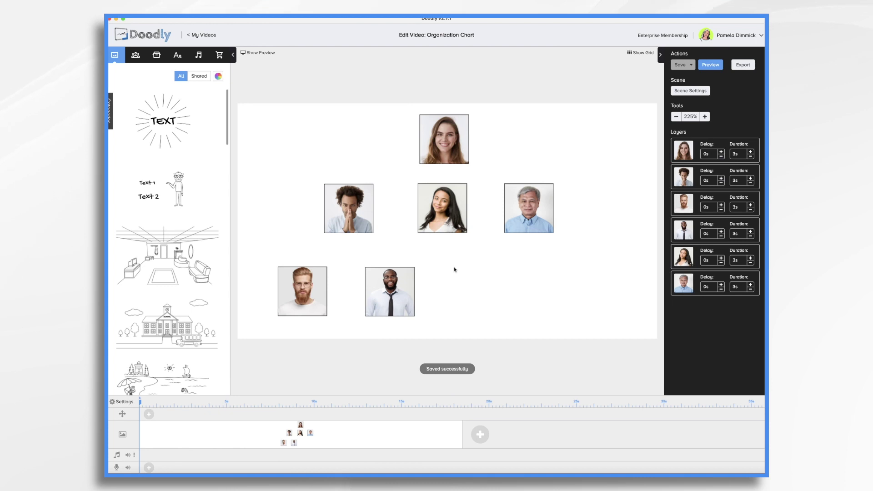
{"action": "left_click", "coordinate": [177, 53]}
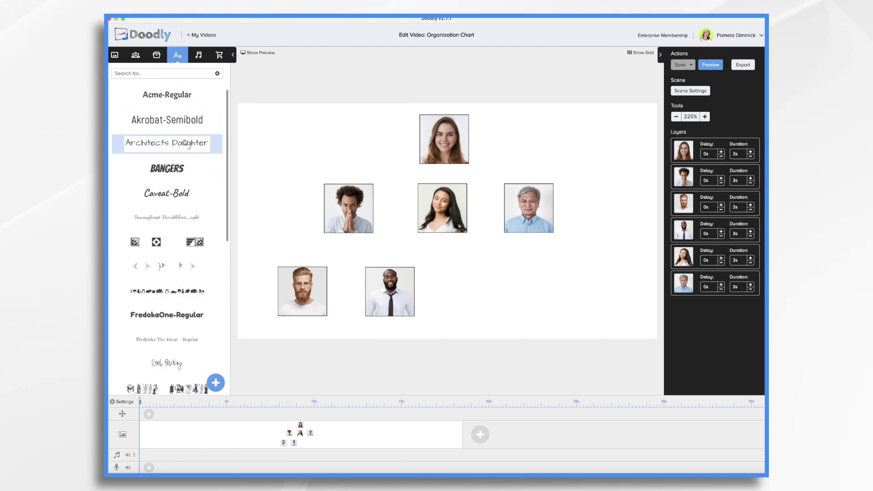
{"action": "left_click_drag", "start_coordinate": [167, 96], "coordinate": [463, 173]}
{"action": "double_click", "coordinate": [463, 174]}
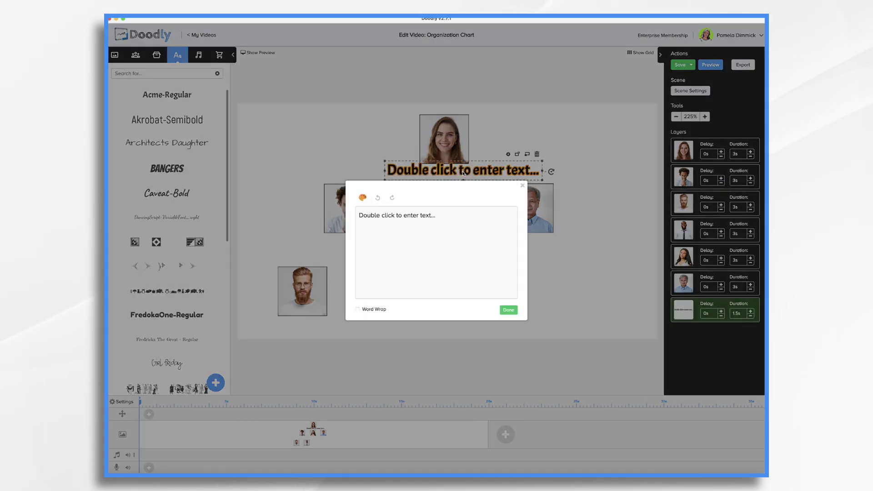
{"action": "triple_click", "coordinate": [447, 218]}
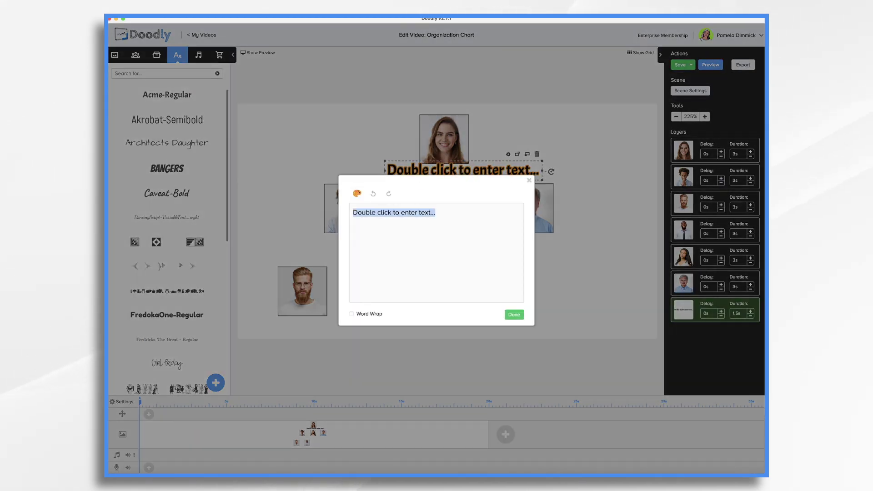
{"action": "key", "text": "BackSpace"}
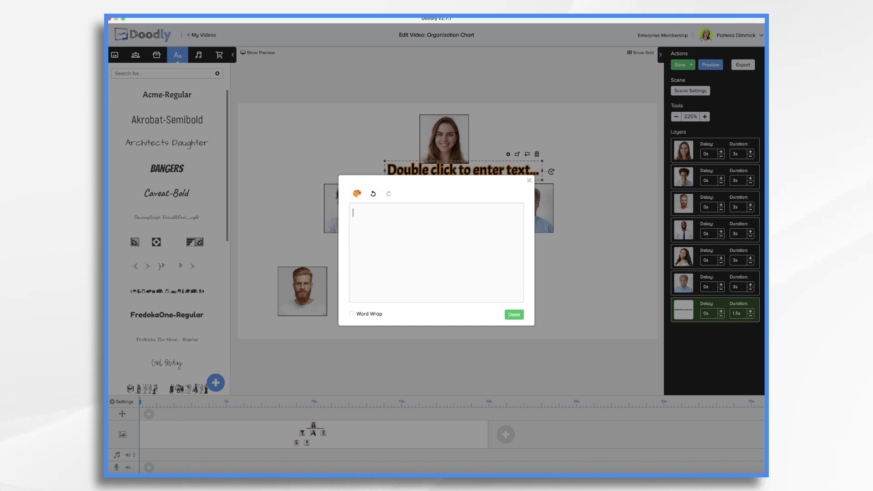
{"action": "left_click", "coordinate": [515, 316]}
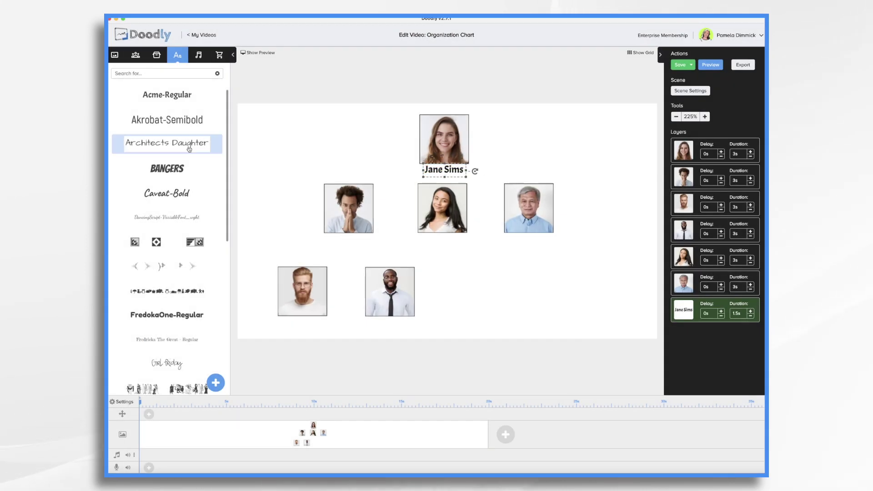
Add a 'CEO' title text under the name label.
{"action": "double_click", "coordinate": [473, 182]}
{"action": "left_click_drag", "start_coordinate": [166, 95], "coordinate": [444, 178]}
{"action": "triple_click", "coordinate": [447, 218]}
{"action": "type", "text": "CEO"}
{"action": "left_click", "coordinate": [514, 314]}
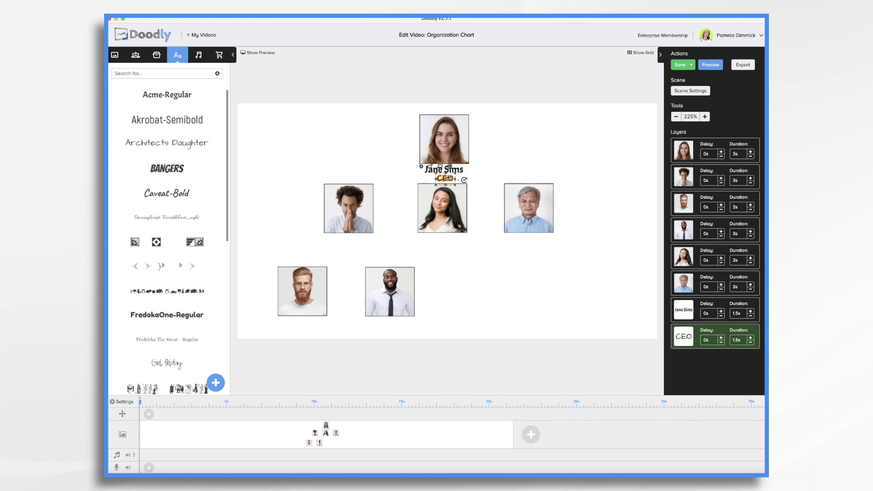
{"action": "left_click", "coordinate": [509, 158]}
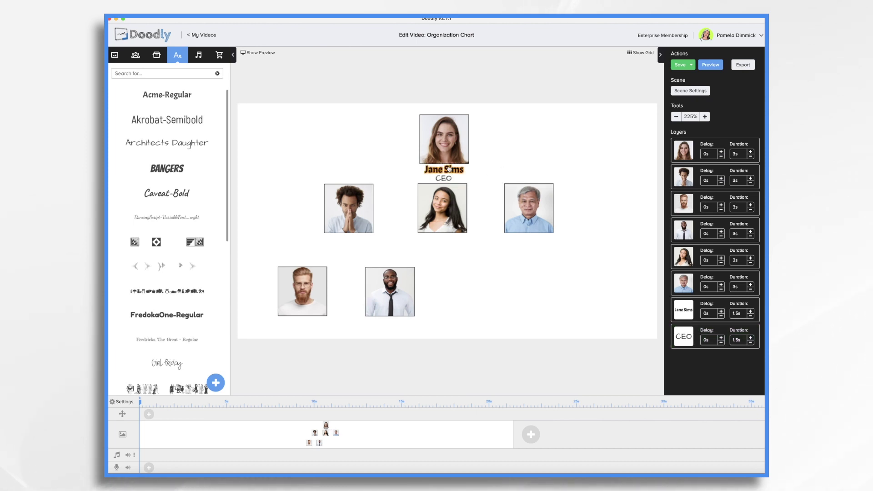
{"action": "left_click", "coordinate": [449, 169]}
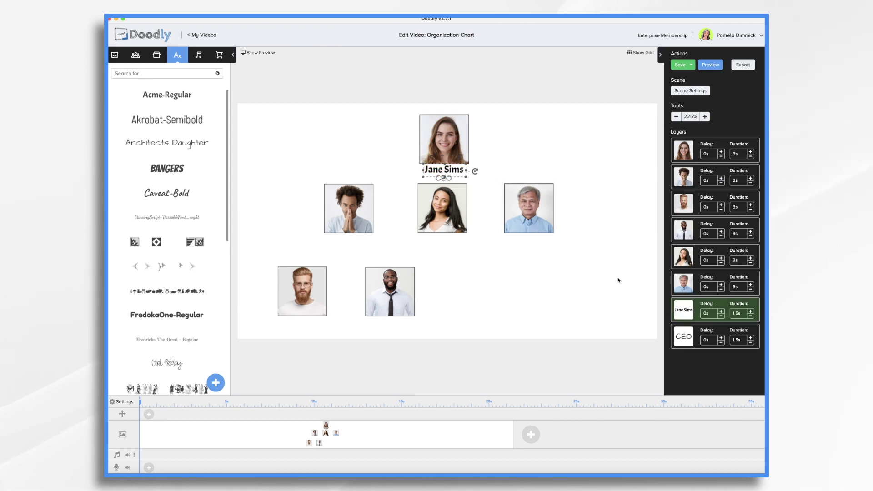
Paste copies of the name and CEO labels under the left, middle and tie man's photos.
{"action": "left_click", "coordinate": [681, 337], "text": "shift"}
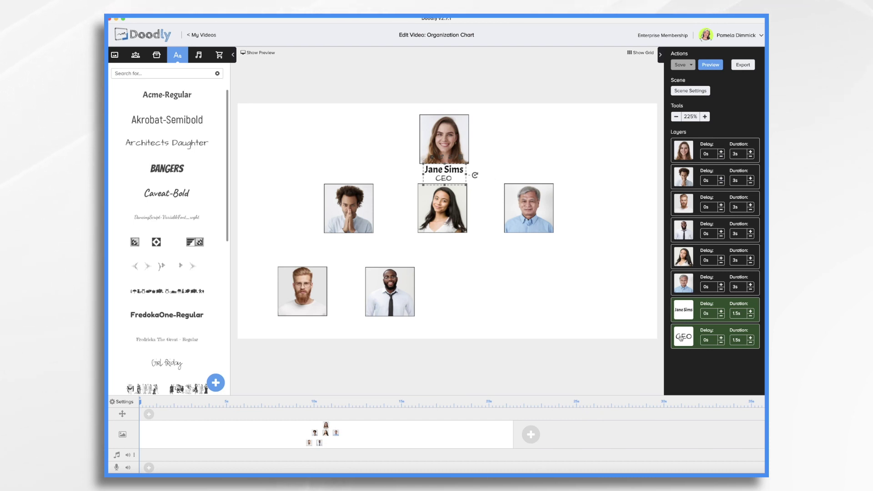
{"action": "key", "text": "ctrl+v"}
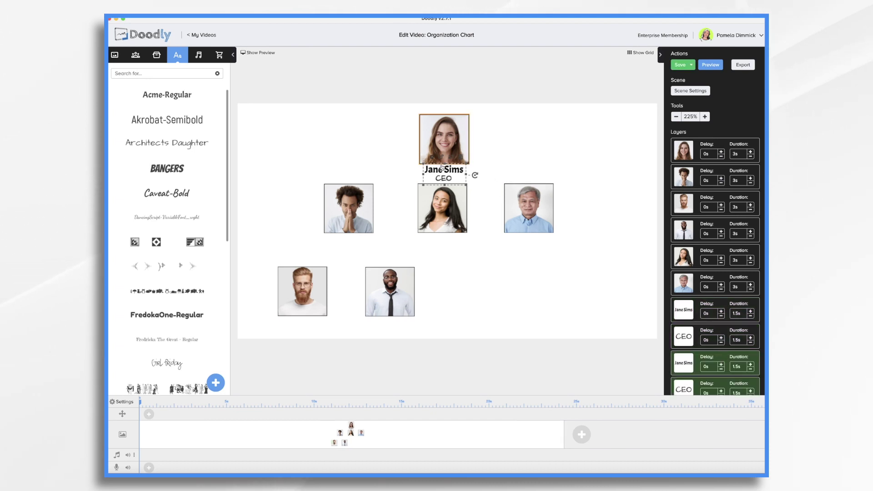
{"action": "left_click_drag", "start_coordinate": [438, 177], "coordinate": [348, 241]}
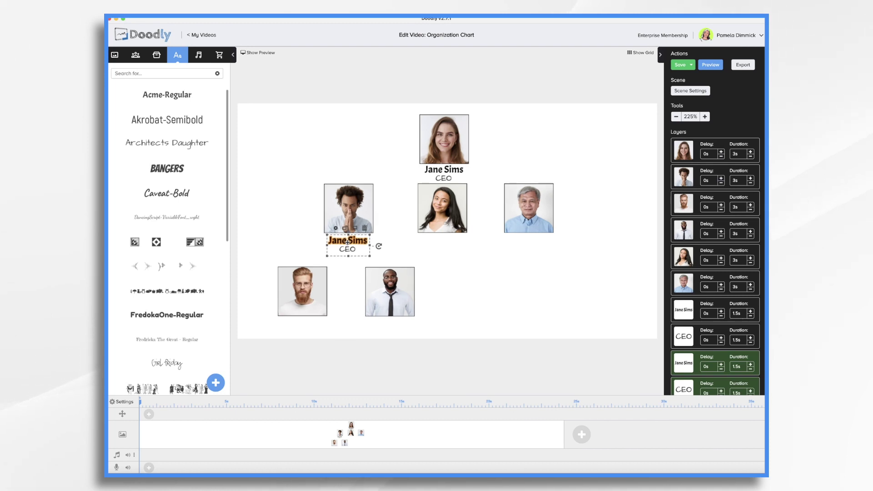
{"action": "key", "text": "ctrl+v"}
{"action": "left_click_drag", "start_coordinate": [436, 170], "coordinate": [435, 239]}
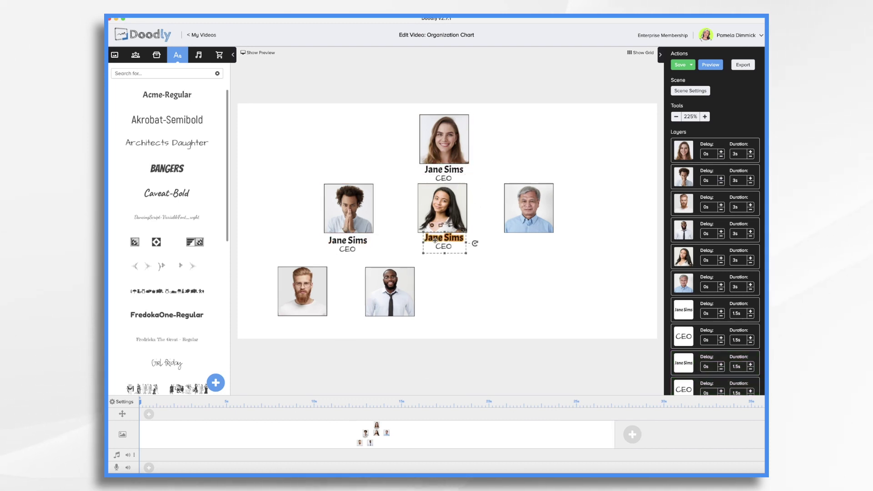
{"action": "key", "text": "ctrl+v"}
{"action": "left_click_drag", "start_coordinate": [436, 170], "coordinate": [390, 323]}
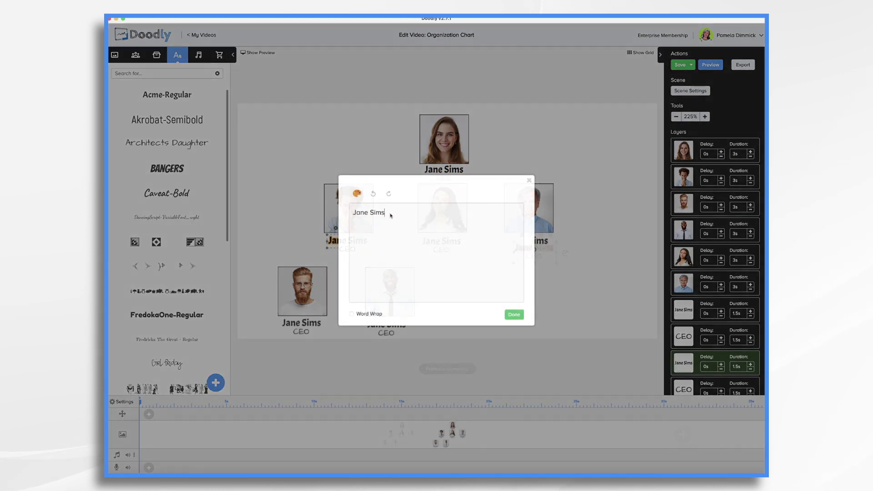
Give the left photo's labels that person's name and the title CTO.
{"action": "key", "text": "ctrl+a"}
{"action": "left_click", "coordinate": [513, 315]}
{"action": "double_click", "coordinate": [347, 250]}
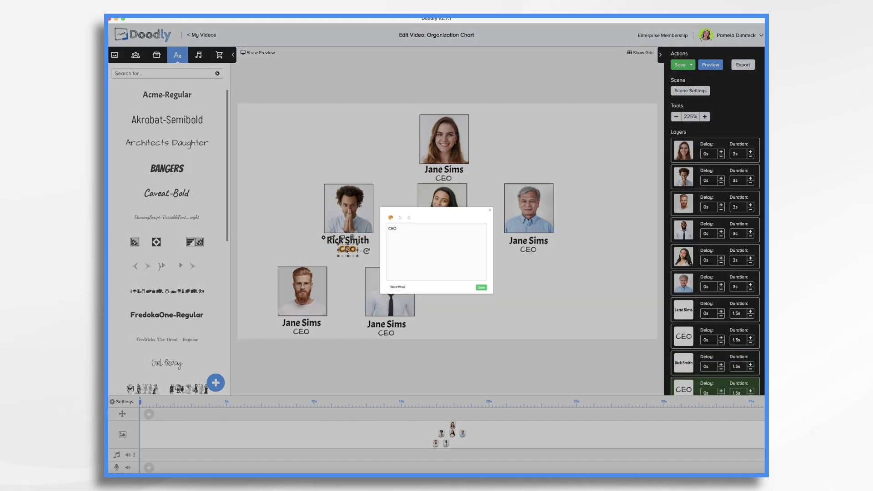
{"action": "type", "text": "CTO"}
{"action": "left_click", "coordinate": [509, 314]}
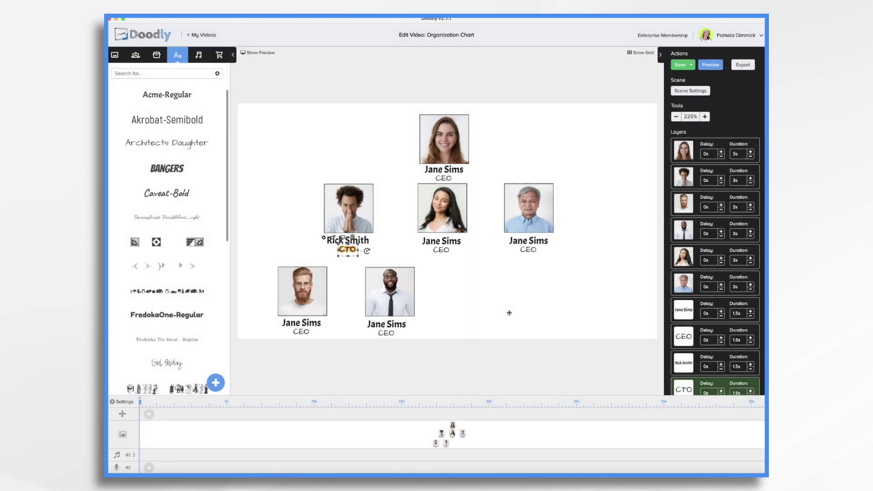
Enter the middle and right people's names on their labels, fixing a typo.
{"action": "double_click", "coordinate": [456, 245]}
{"action": "left_click", "coordinate": [513, 314]}
{"action": "double_click", "coordinate": [441, 250]}
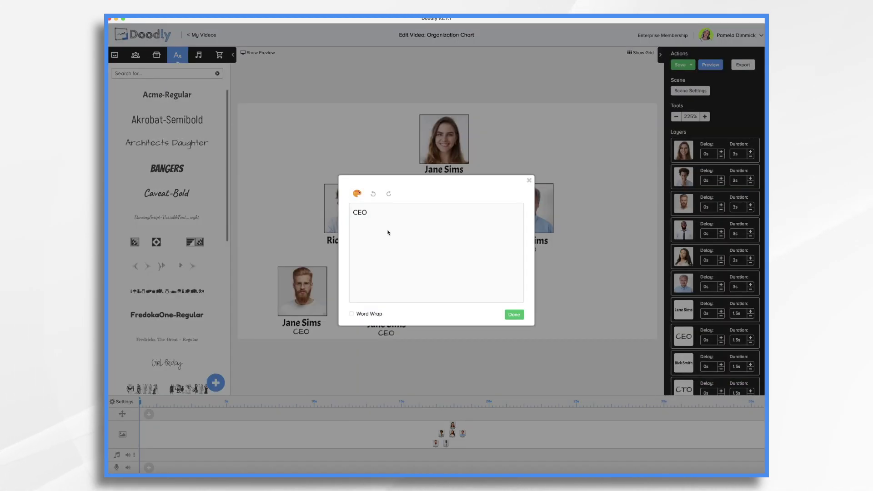
{"action": "left_click", "coordinate": [529, 180]}
{"action": "double_click", "coordinate": [528, 240]}
{"action": "type", "text": "Carl Marks"}
{"action": "left_click", "coordinate": [514, 314]}
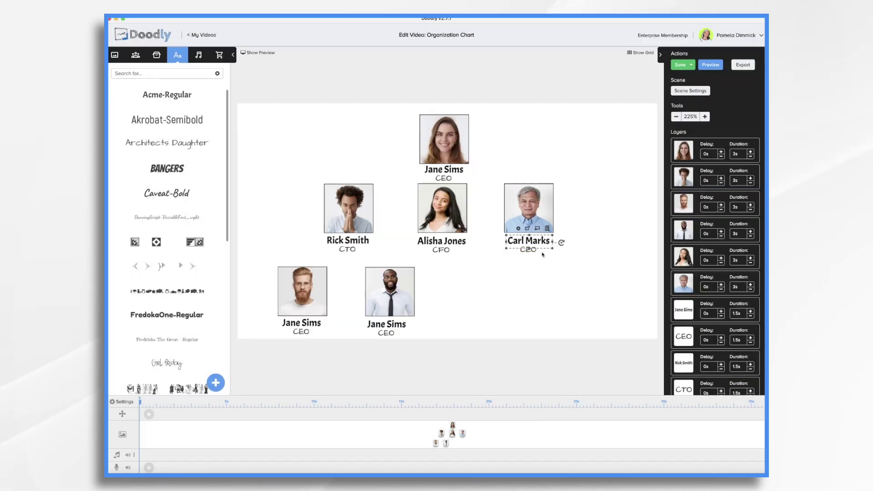
Set the bottom-left labels to that person's name and the title Programmer.
{"action": "double_click", "coordinate": [302, 323]}
{"action": "key", "text": "ctrl+a"}
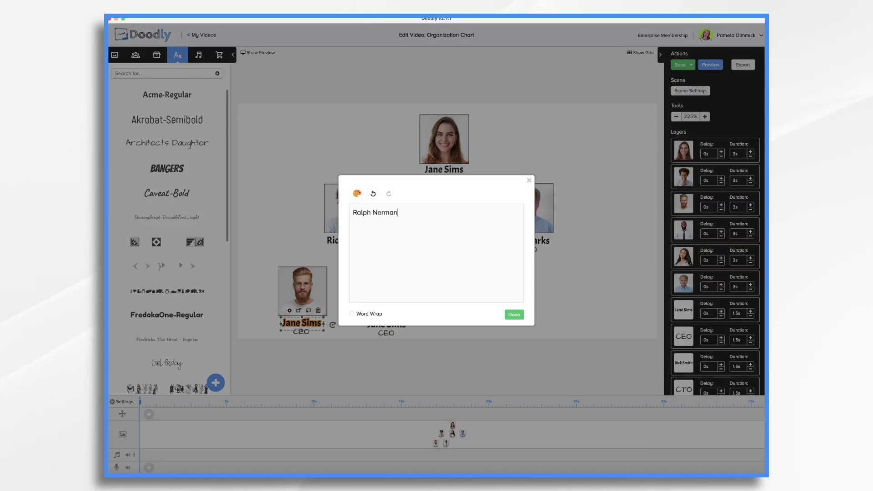
{"action": "left_click", "coordinate": [513, 314]}
{"action": "double_click", "coordinate": [300, 332]}
{"action": "key", "text": "ctrl+a"}
{"action": "type", "text": "Programmer"}
{"action": "left_click", "coordinate": [514, 314]}
Set the bottom labels to that person's name and the title Systems Analyst.
{"action": "double_click", "coordinate": [387, 323]}
{"action": "key", "text": "ctrl+a"}
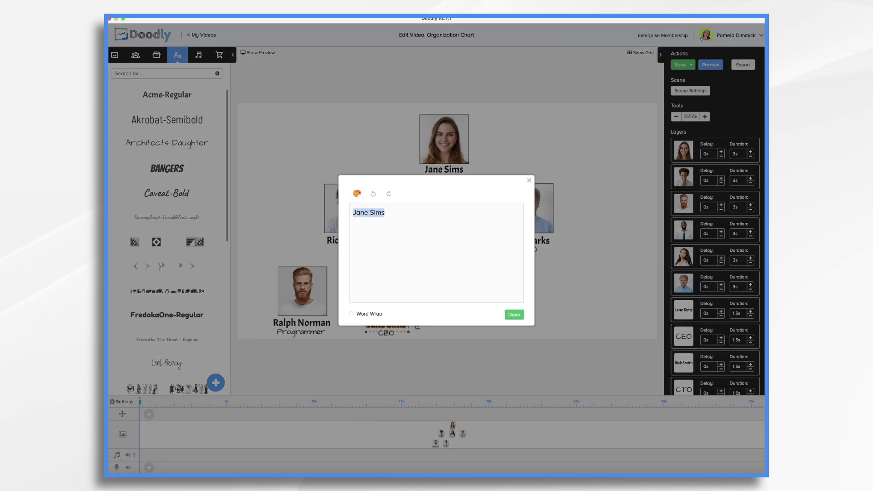
{"action": "left_click", "coordinate": [514, 314]}
{"action": "double_click", "coordinate": [386, 332]}
{"action": "key", "text": "ctrl+a"}
{"action": "type", "text": "Systems Analyst"}
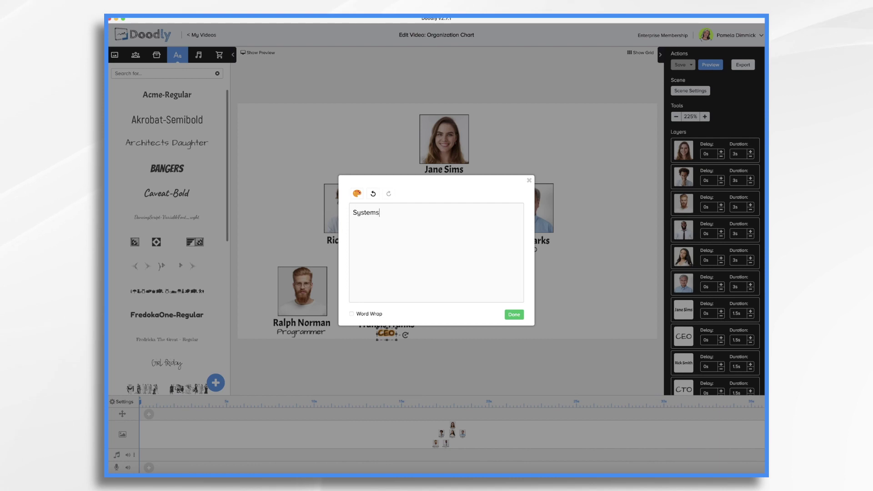
{"action": "left_click", "coordinate": [514, 314]}
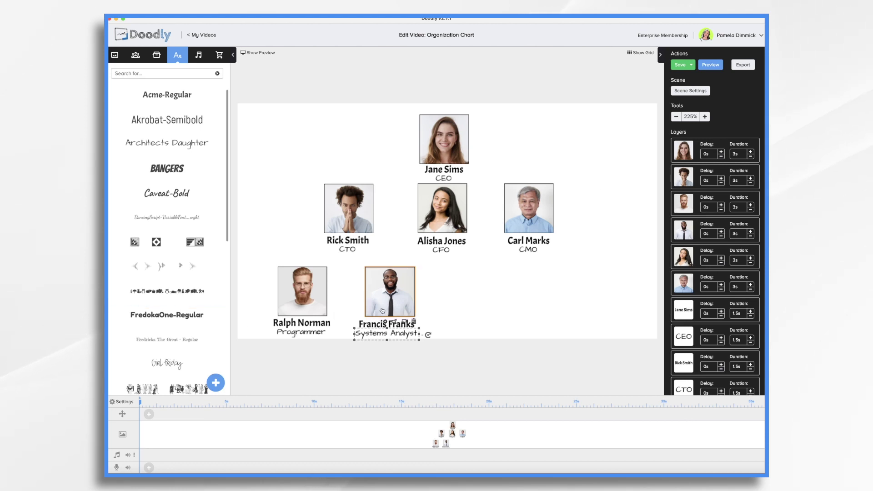
Nudge the top person's photo, name and CEO title slightly upward.
{"action": "left_click", "coordinate": [448, 137]}
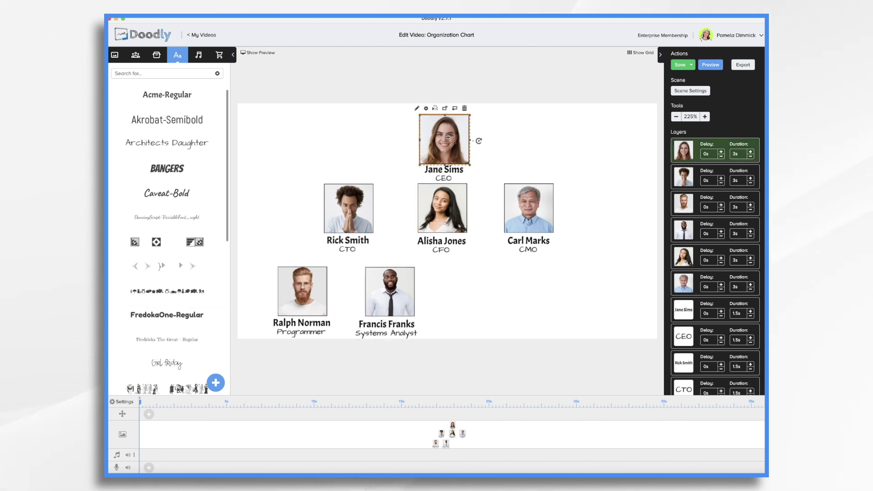
{"action": "left_click", "coordinate": [453, 171], "text": "shift"}
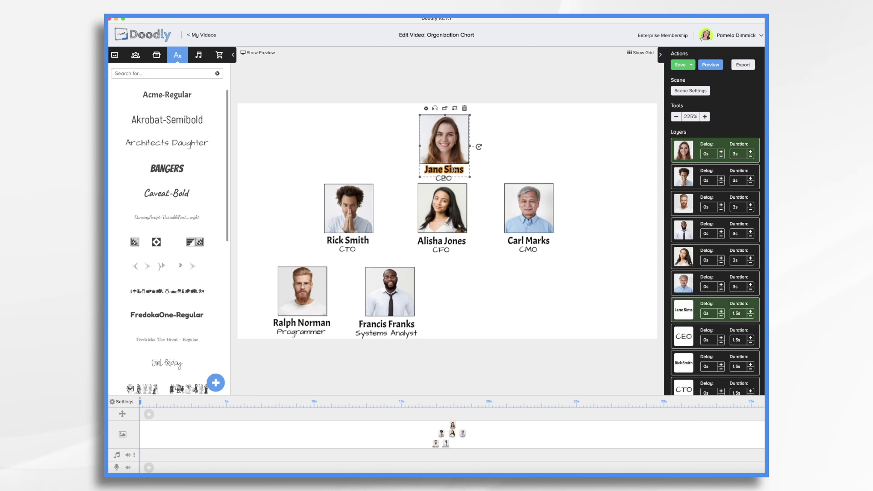
{"action": "left_click", "coordinate": [448, 178], "text": "shift"}
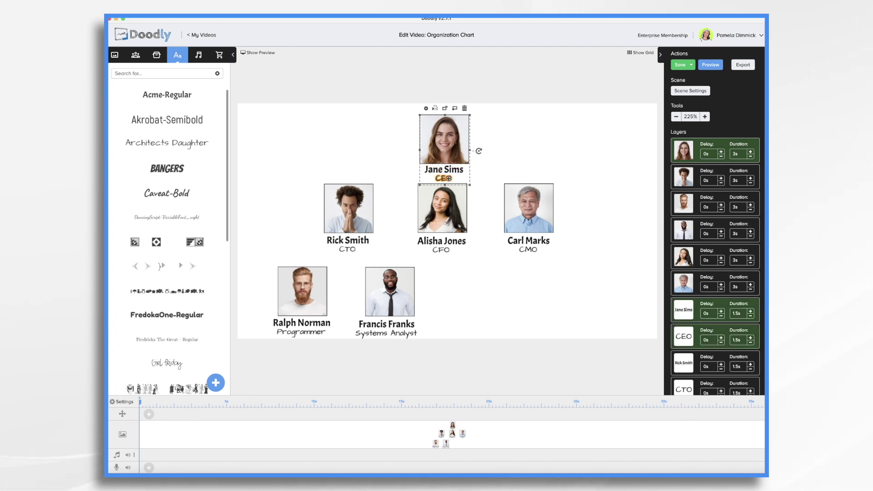
{"action": "left_click_drag", "start_coordinate": [442, 150], "coordinate": [442, 144]}
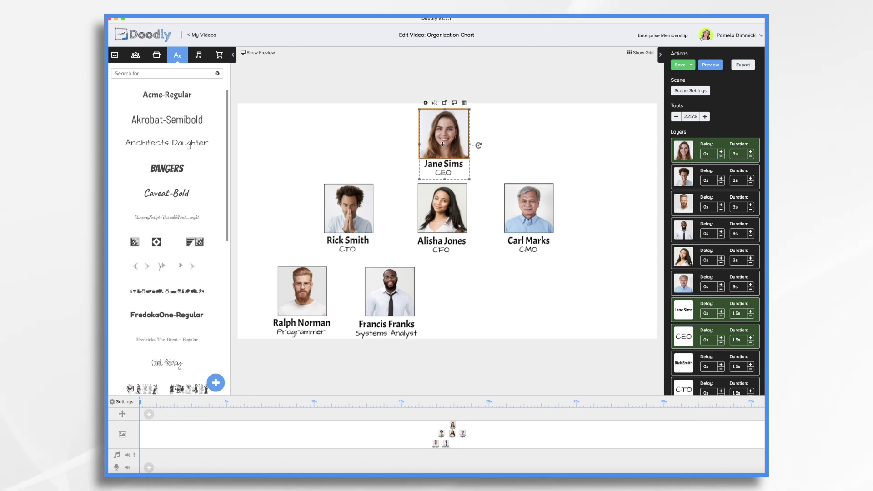
{"action": "left_click", "coordinate": [478, 316]}
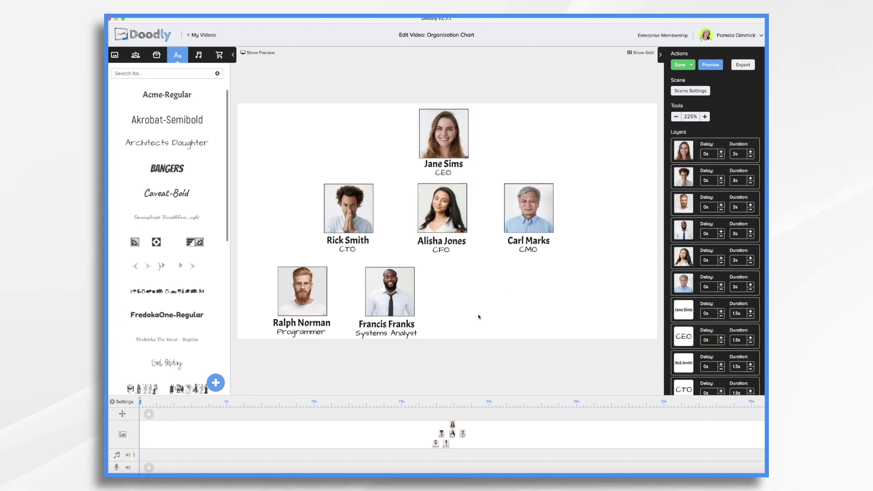
Move the bottom row's two photos and labels up closer to the middle row.
{"action": "left_click", "coordinate": [300, 301]}
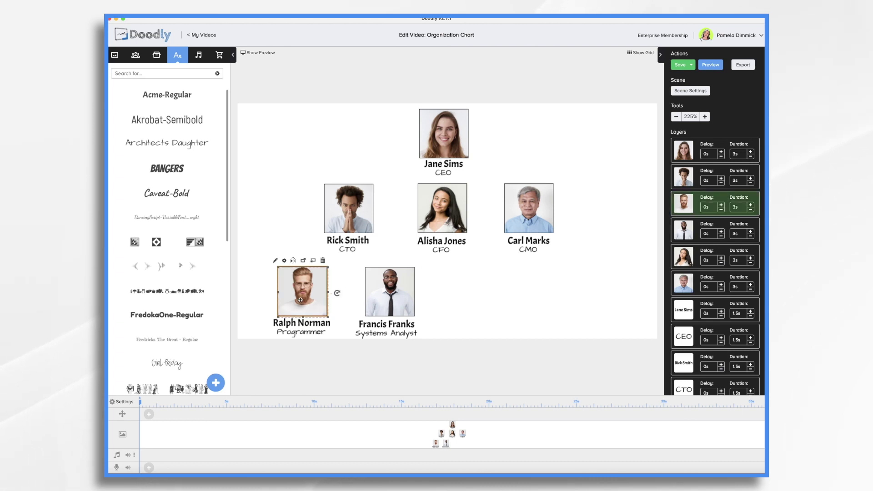
{"action": "left_click", "coordinate": [301, 323], "text": "shift"}
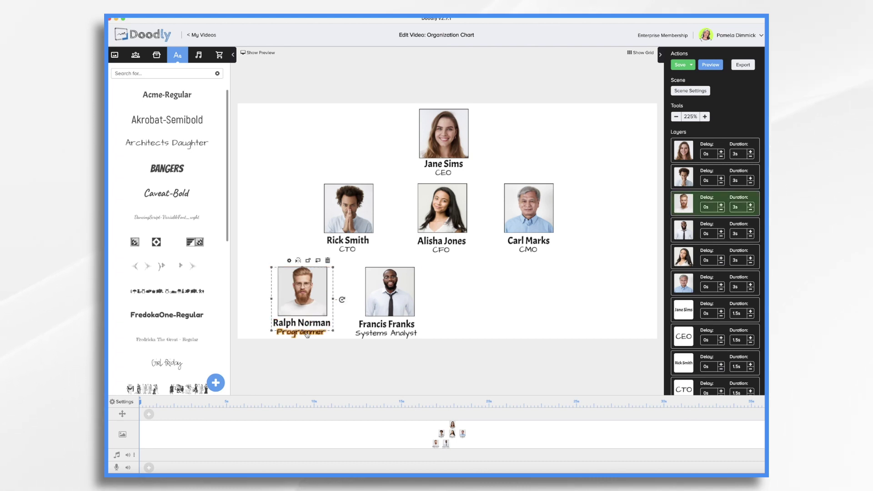
{"action": "left_click", "coordinate": [394, 288], "text": "shift"}
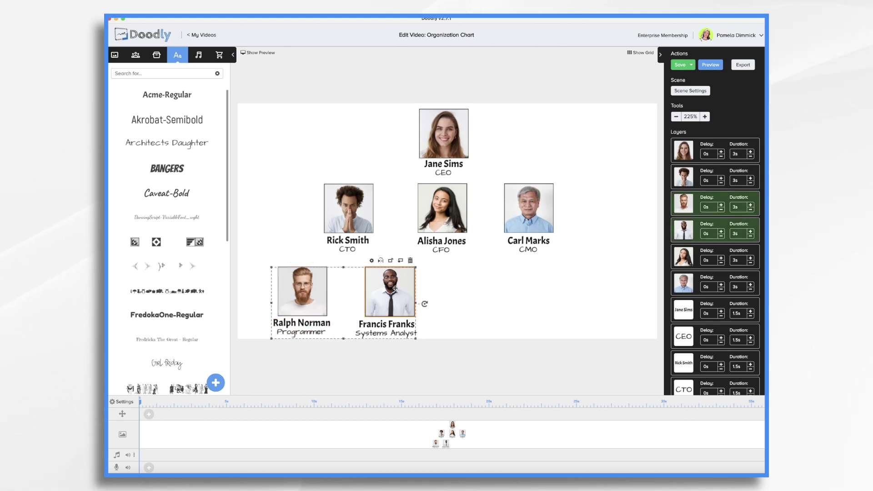
{"action": "left_click", "coordinate": [398, 328], "text": "shift"}
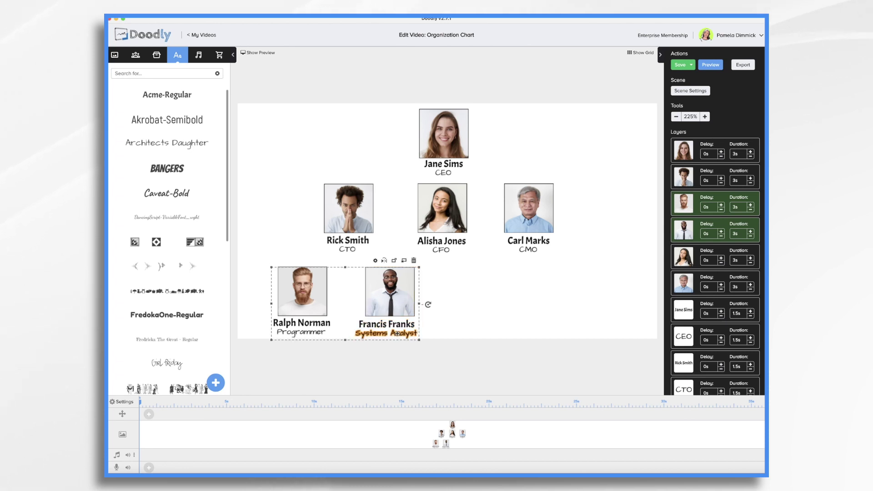
{"action": "left_click_drag", "start_coordinate": [394, 305], "coordinate": [395, 296]}
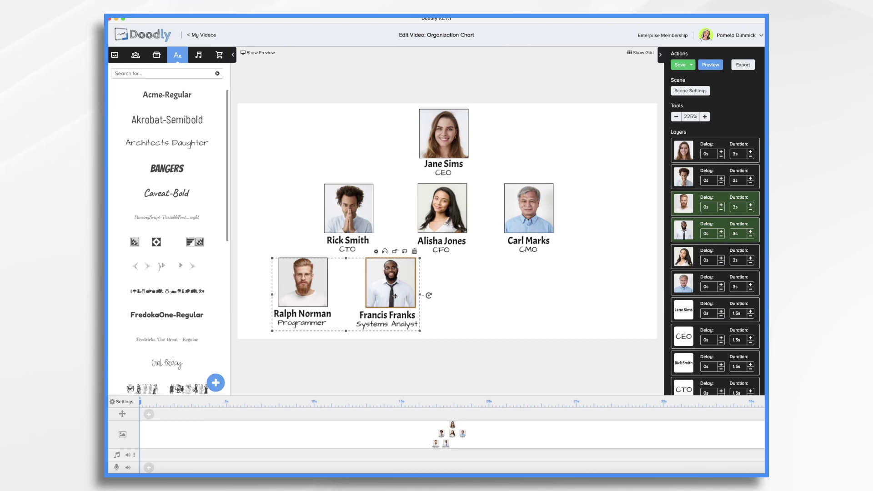
{"action": "left_click", "coordinate": [503, 302]}
Select everything, save, then shrink the whole chart and move it down and right.
{"action": "key", "text": "super+a"}
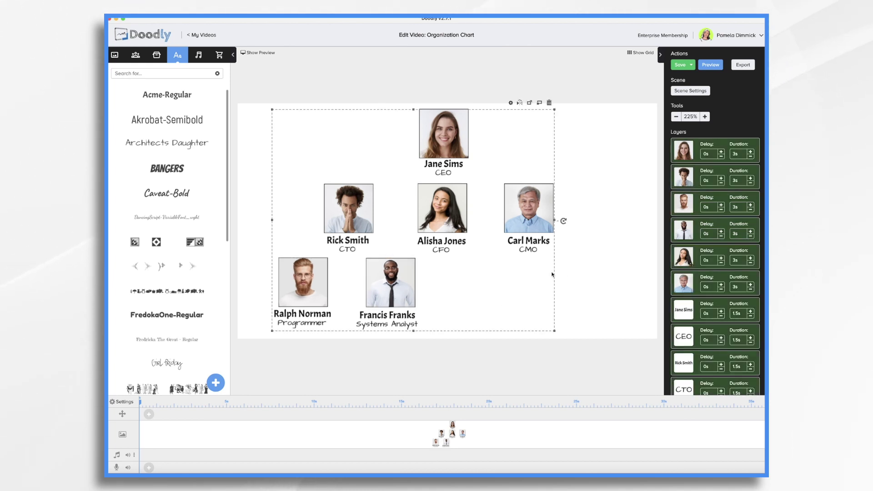
{"action": "key", "text": "super+s"}
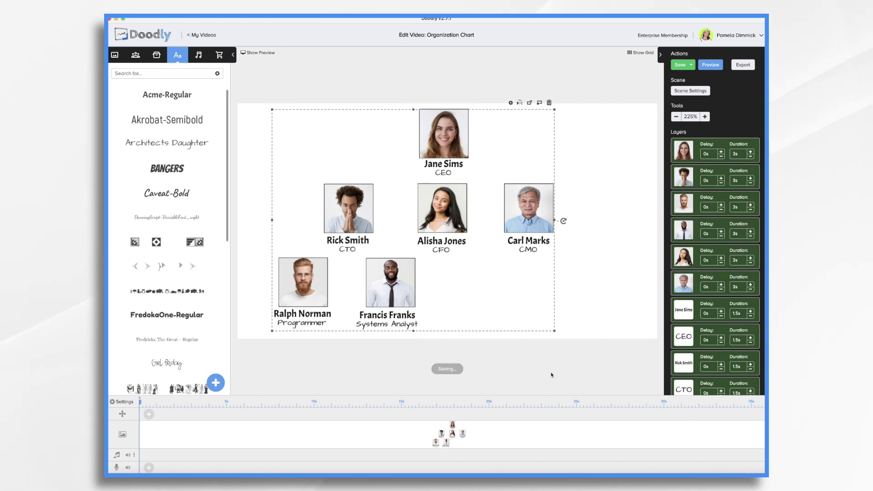
{"action": "left_click_drag", "start_coordinate": [555, 332], "coordinate": [544, 324]}
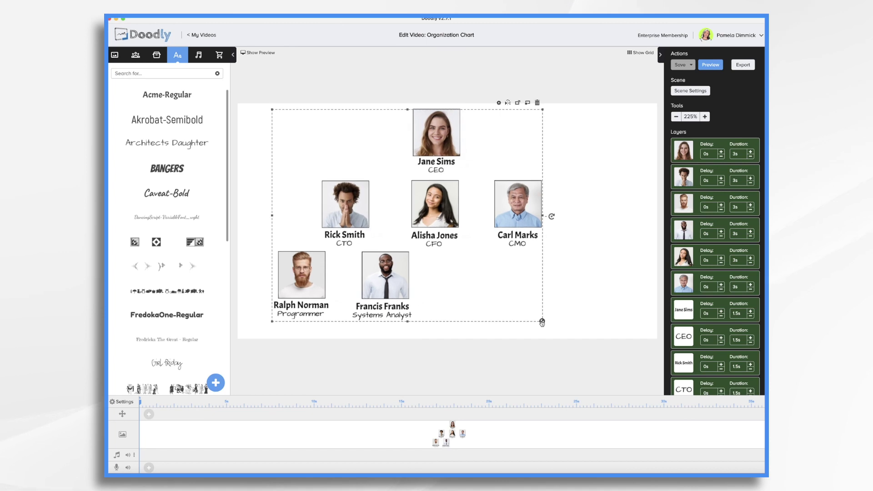
{"action": "left_click_drag", "start_coordinate": [437, 207], "coordinate": [450, 222]}
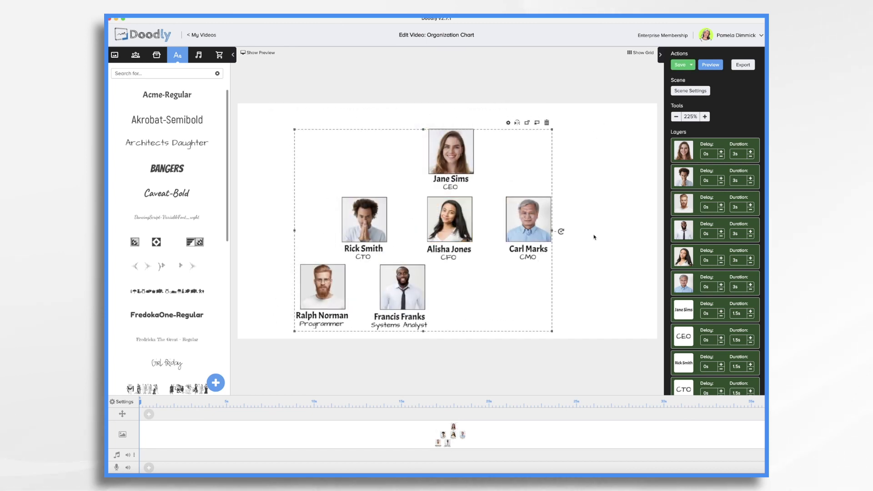
{"action": "left_click_drag", "start_coordinate": [552, 331], "coordinate": [528, 312]}
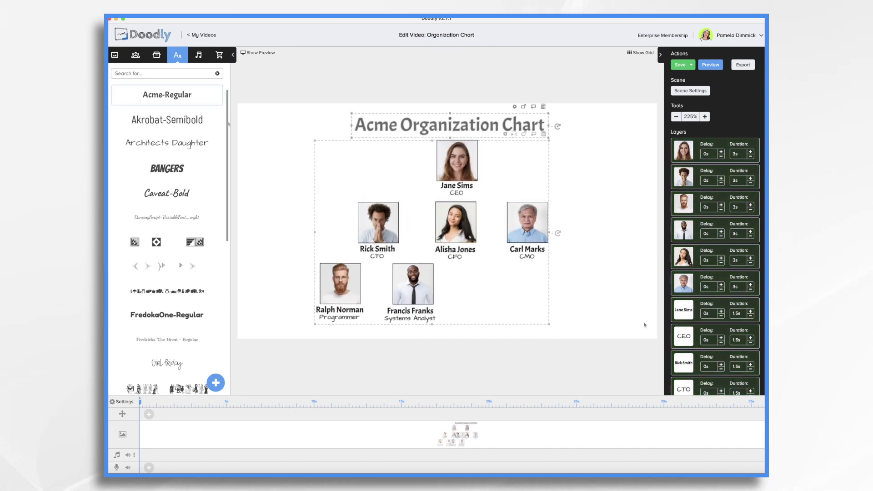
Deselect the chart, save the video, and bring up the image library.
{"action": "left_click", "coordinate": [644, 324]}
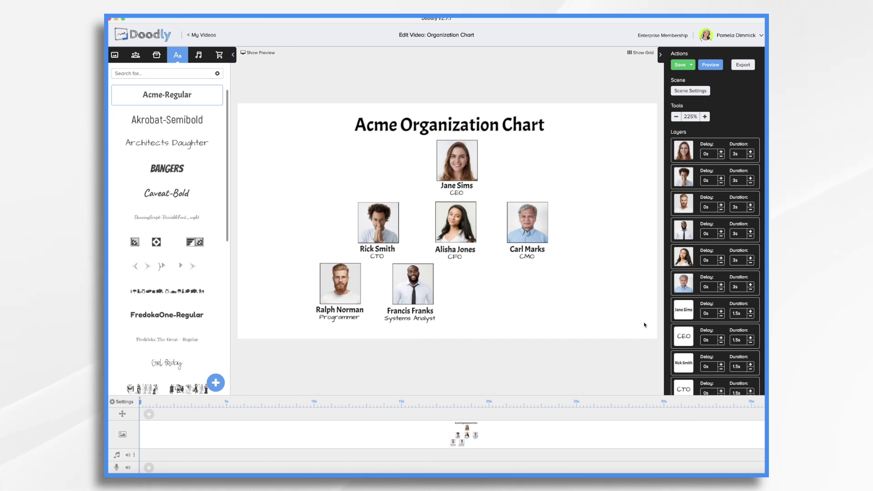
{"action": "key", "text": "super+s"}
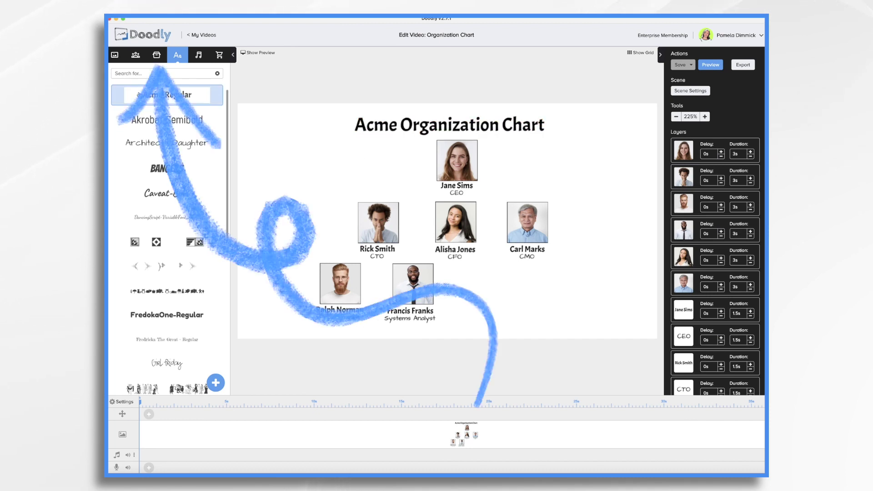
{"action": "left_click", "coordinate": [153, 56]}
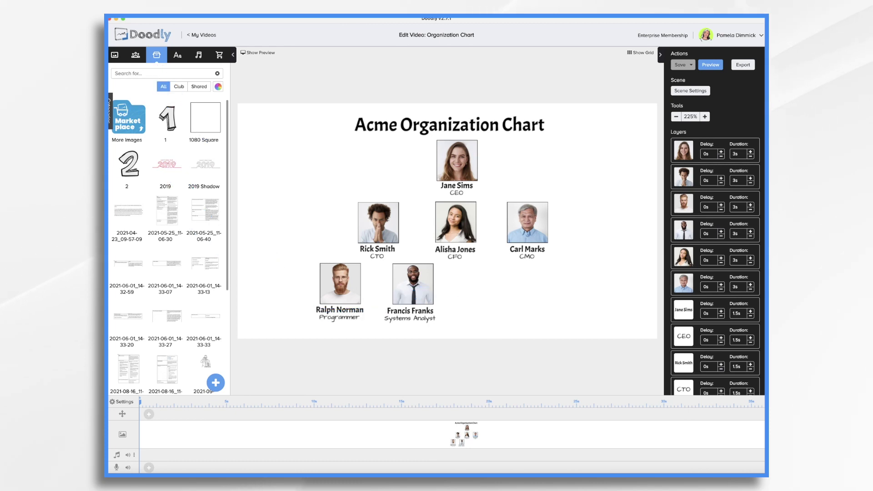
Filter the library to Shapes and place a Flowchart Arrow left of the top headshot.
{"action": "left_click", "coordinate": [110, 109]}
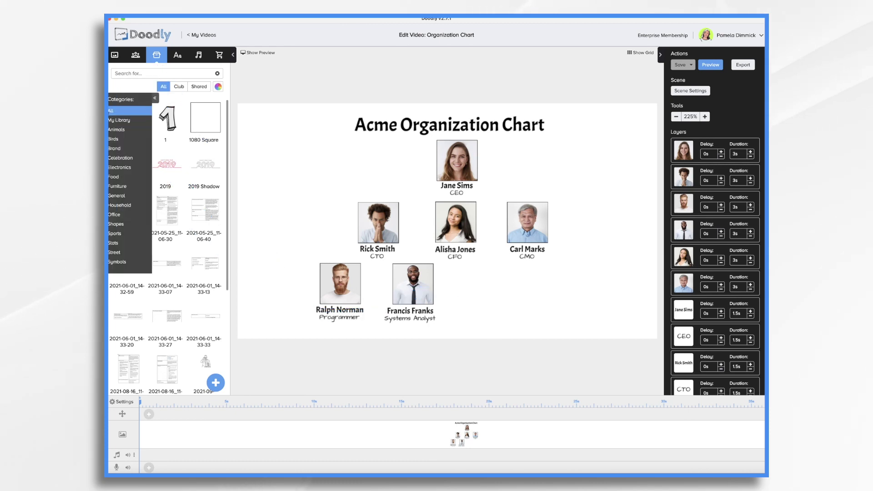
{"action": "left_click", "coordinate": [122, 224]}
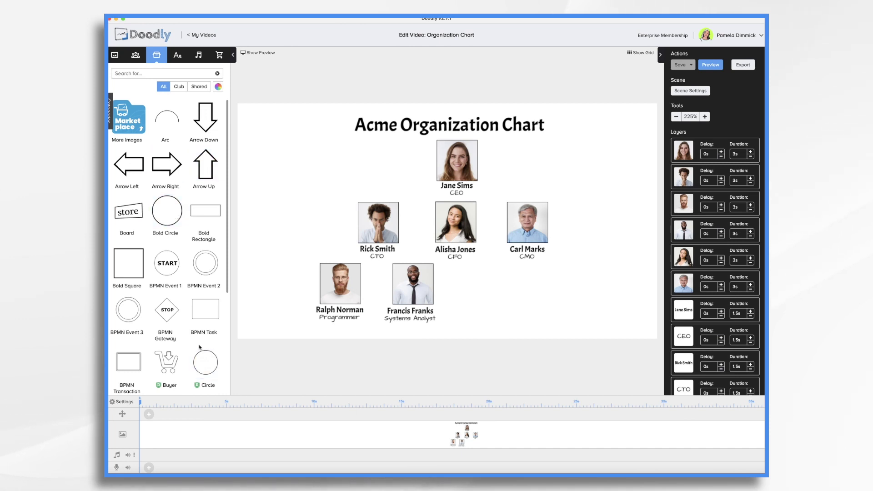
{"action": "scroll", "coordinate": [213, 332], "scroll_direction": "down", "scroll_amount": 15}
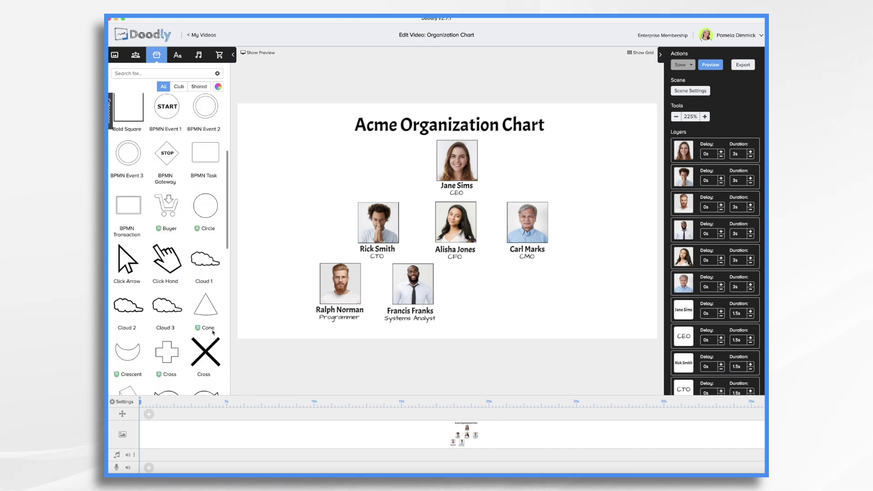
{"action": "scroll", "coordinate": [213, 333], "scroll_direction": "down", "scroll_amount": 15}
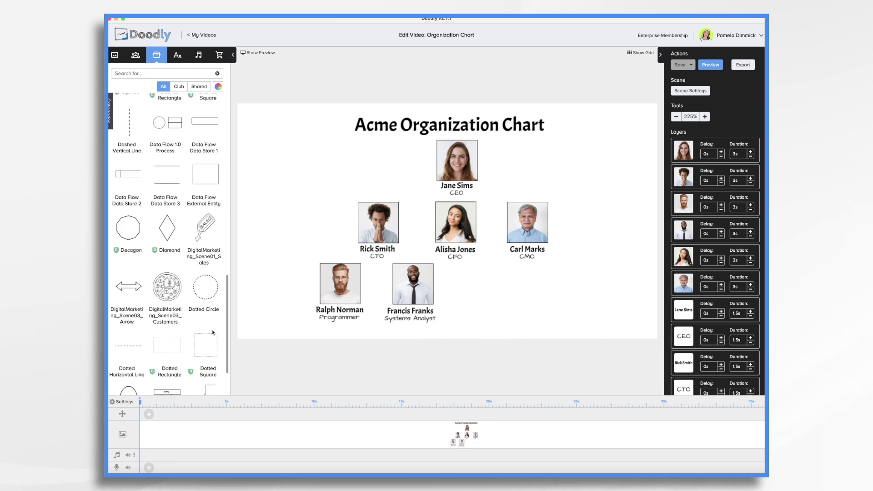
{"action": "scroll", "coordinate": [213, 333], "scroll_direction": "down", "scroll_amount": 3}
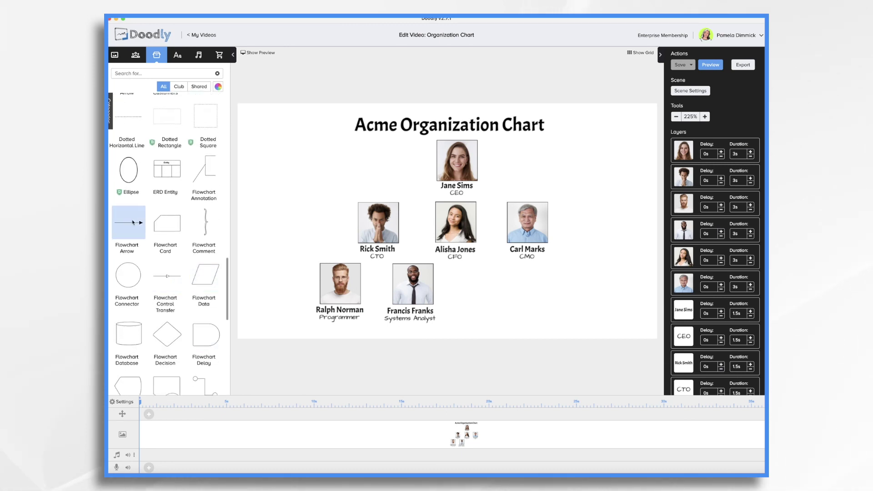
{"action": "left_click_drag", "start_coordinate": [133, 223], "coordinate": [335, 196]}
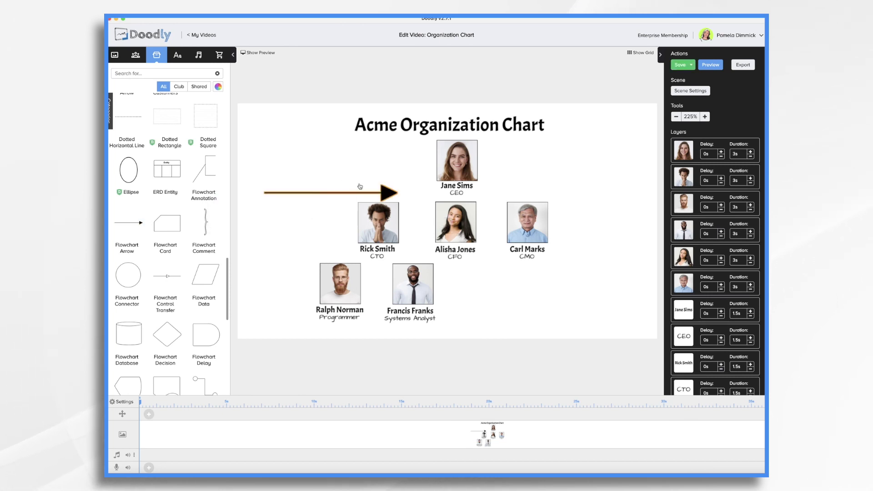
Shorten and shrink the orange arrow beside the top headshot.
{"action": "left_click", "coordinate": [345, 192]}
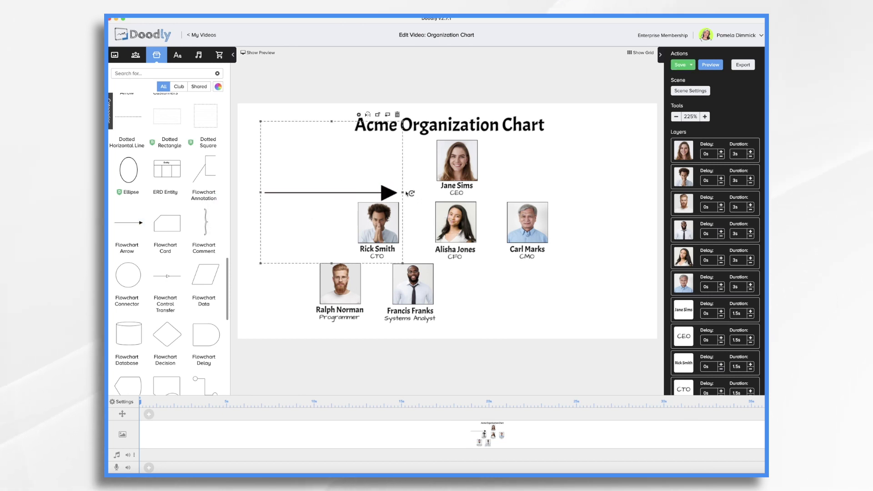
{"action": "left_click_drag", "start_coordinate": [402, 192], "coordinate": [351, 174]}
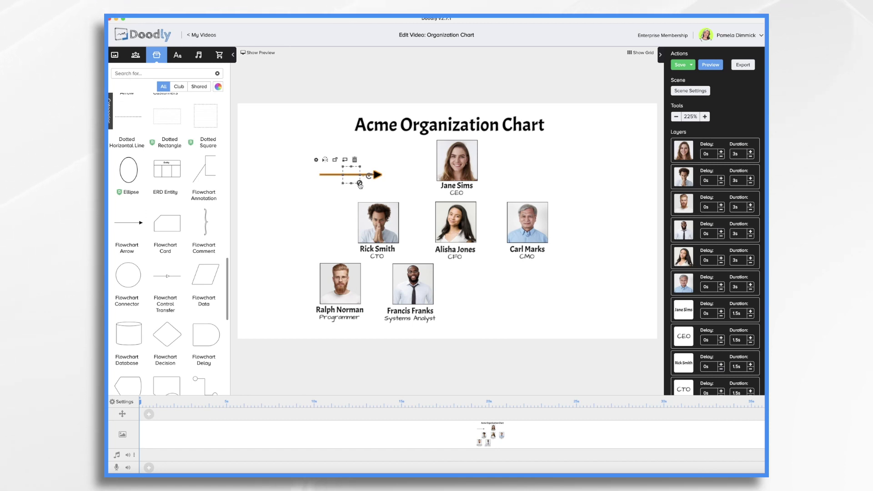
{"action": "left_click_drag", "start_coordinate": [359, 184], "coordinate": [413, 176]}
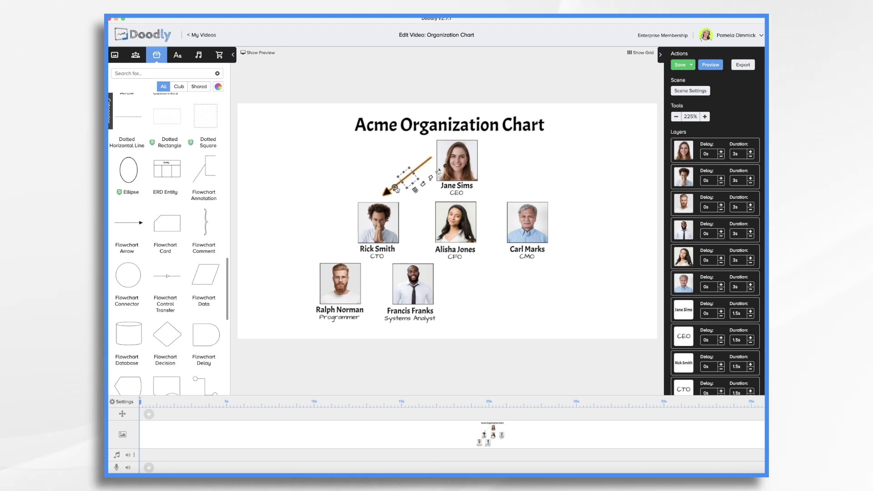
Duplicate the orange arrow toward the right-hand person, then place a large down-arrow shape.
{"action": "key", "text": "ctrl+c"}
{"action": "key", "text": "ctrl+v"}
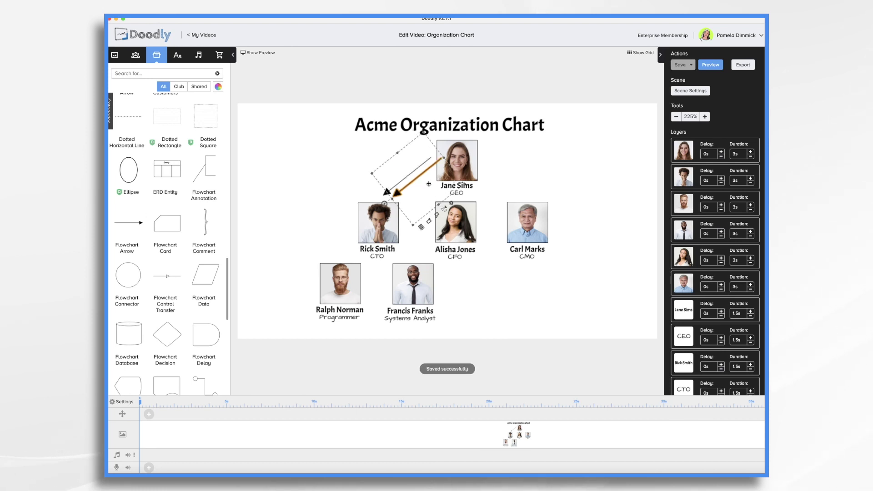
{"action": "left_click_drag", "start_coordinate": [437, 208], "coordinate": [536, 204]}
{"action": "left_click", "coordinate": [617, 193]}
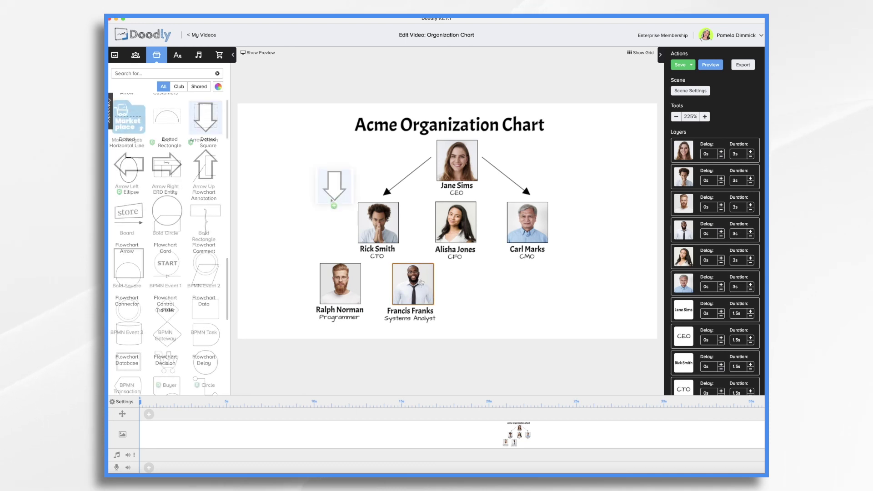
{"action": "mouse_move", "coordinate": [335, 185]}
{"action": "left_mouse_down"}
{"action": "mouse_move", "coordinate": [331, 204]}
{"action": "mouse_move", "coordinate": [344, 212]}
{"action": "left_mouse_up"}
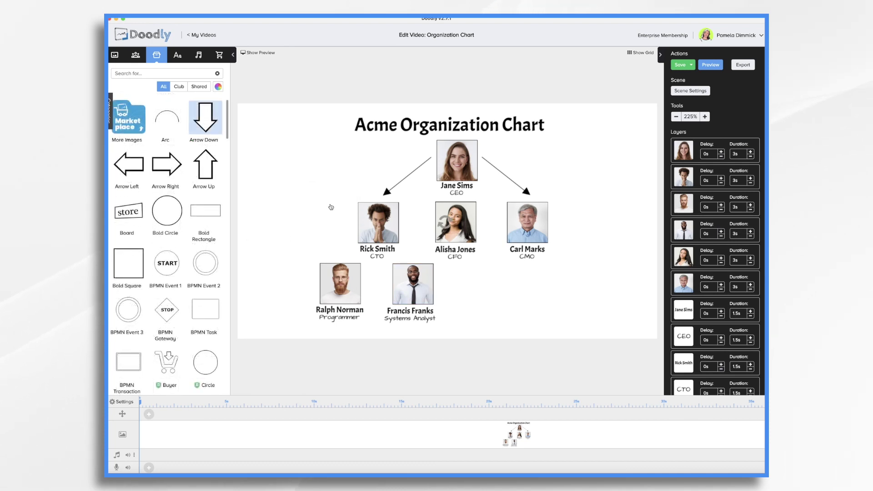
Shrink the down-arrow above the bottom-left photo and start deleting the thin top-to-left arrow.
{"action": "left_click", "coordinate": [335, 183]}
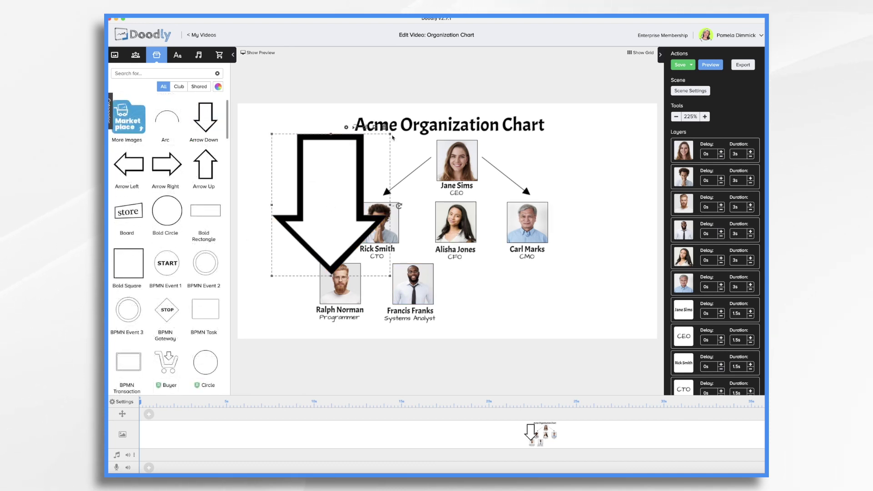
{"action": "left_click_drag", "start_coordinate": [391, 136], "coordinate": [347, 245]}
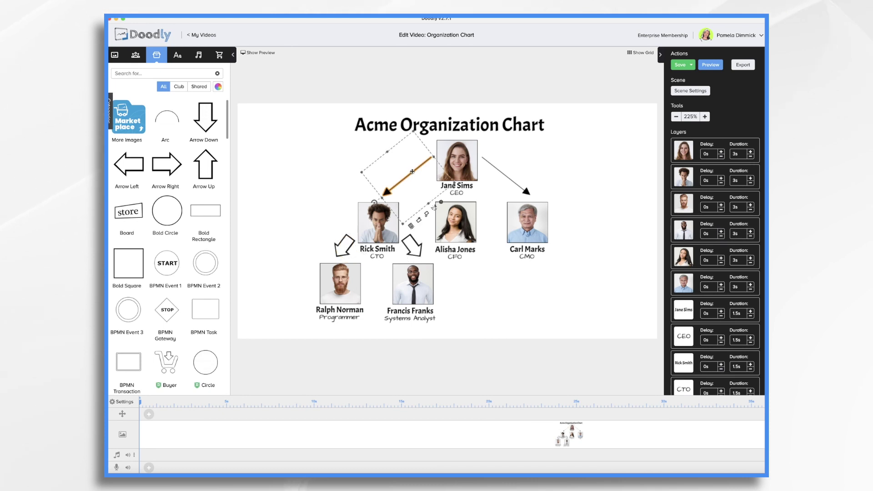
{"action": "left_click", "coordinate": [410, 226]}
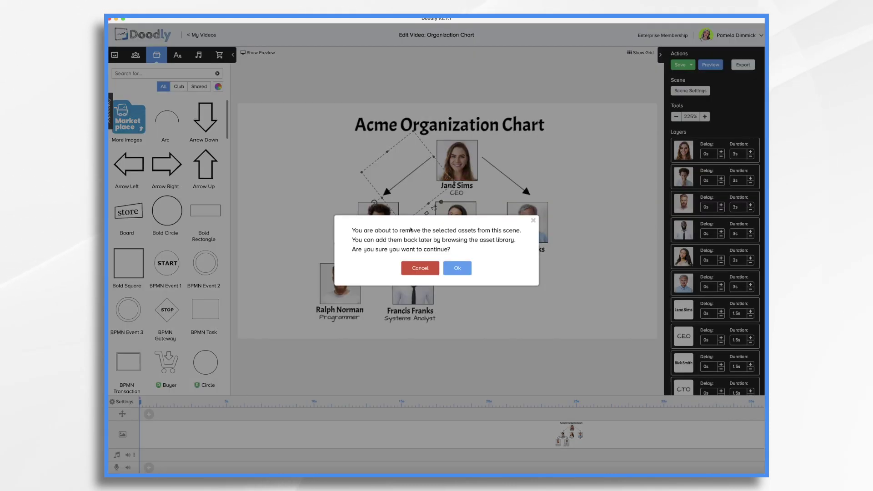
Delete the thin arrow and place outline arrows from the top person to the left and right people.
{"action": "left_click", "coordinate": [457, 267]}
{"action": "key", "text": "ctrl+v"}
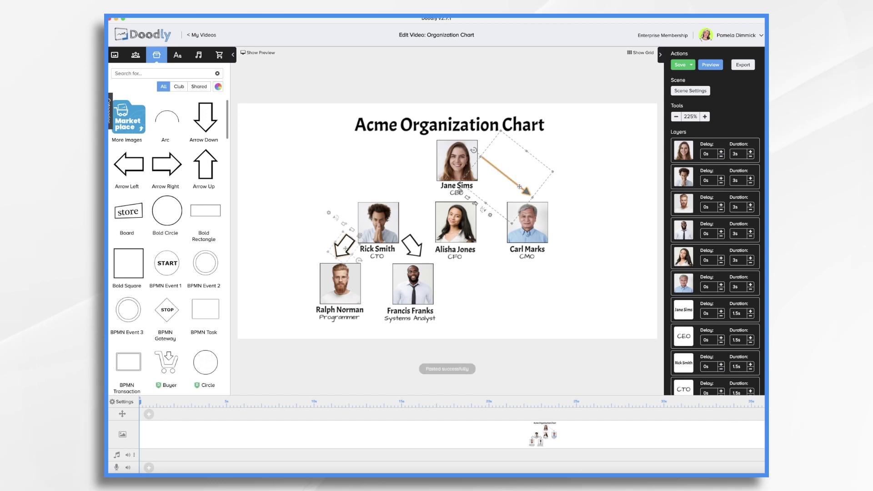
{"action": "left_click_drag", "start_coordinate": [344, 246], "coordinate": [421, 184]}
{"action": "left_click", "coordinate": [411, 245]}
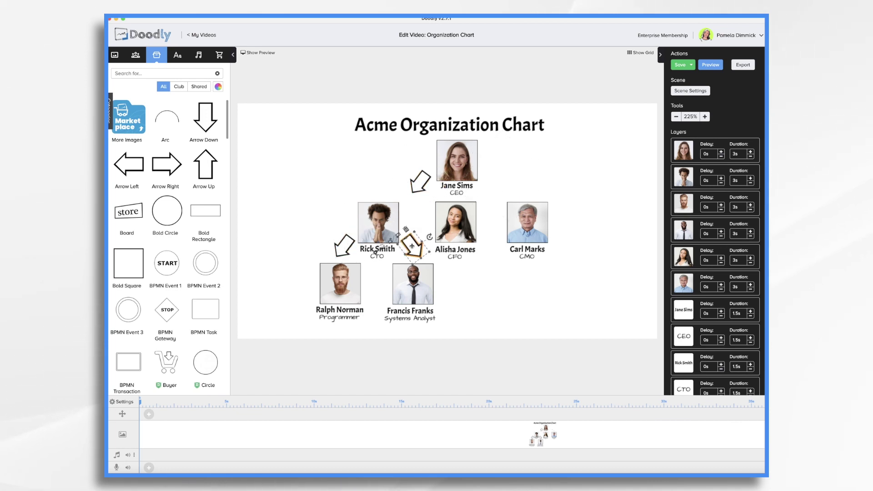
{"action": "key", "text": "ctrl+c"}
{"action": "key", "text": "ctrl+v"}
{"action": "left_click_drag", "start_coordinate": [506, 204], "coordinate": [496, 180]}
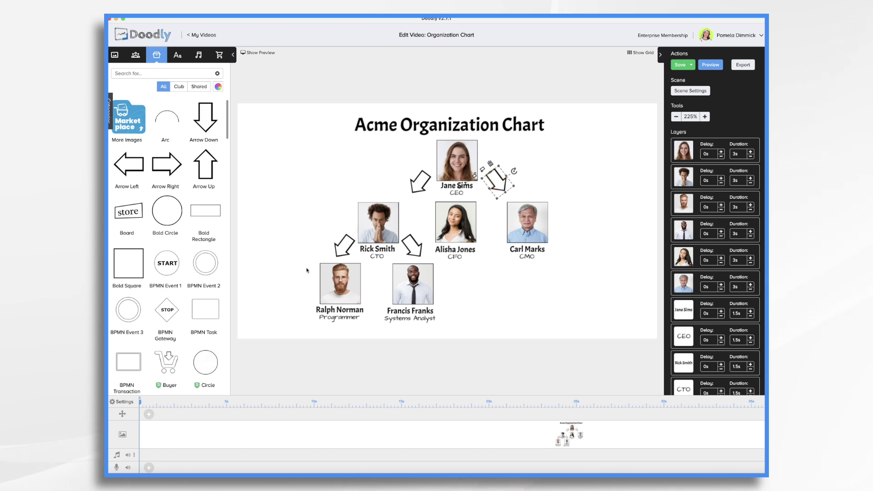
Add an outline arrow from the top person down toward the middle person.
{"action": "key", "text": "ctrl+v"}
{"action": "left_click", "coordinate": [410, 244]}
{"action": "left_click_drag", "start_coordinate": [410, 245], "coordinate": [468, 200]}
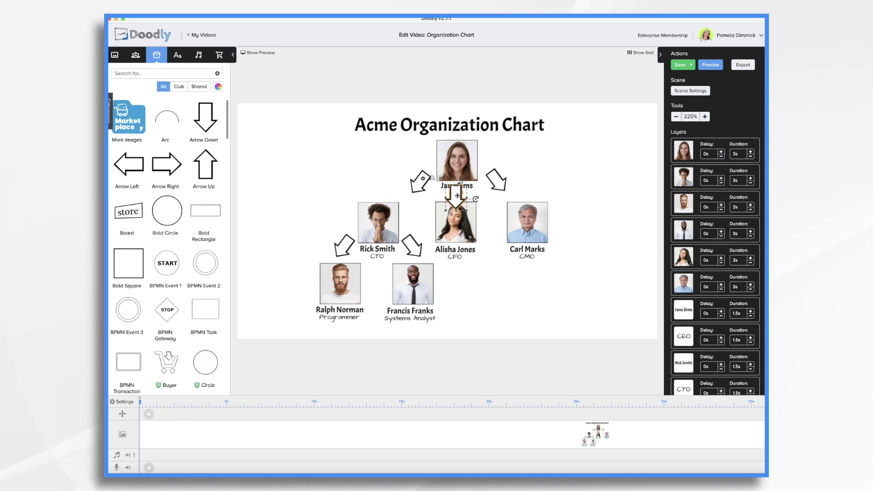
{"action": "left_click_drag", "start_coordinate": [457, 195], "coordinate": [458, 186]}
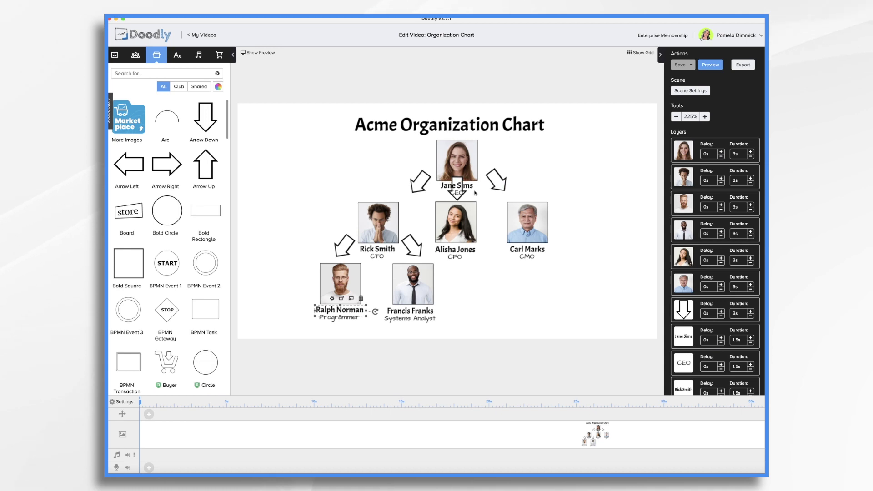
{"action": "left_click", "coordinate": [457, 201]}
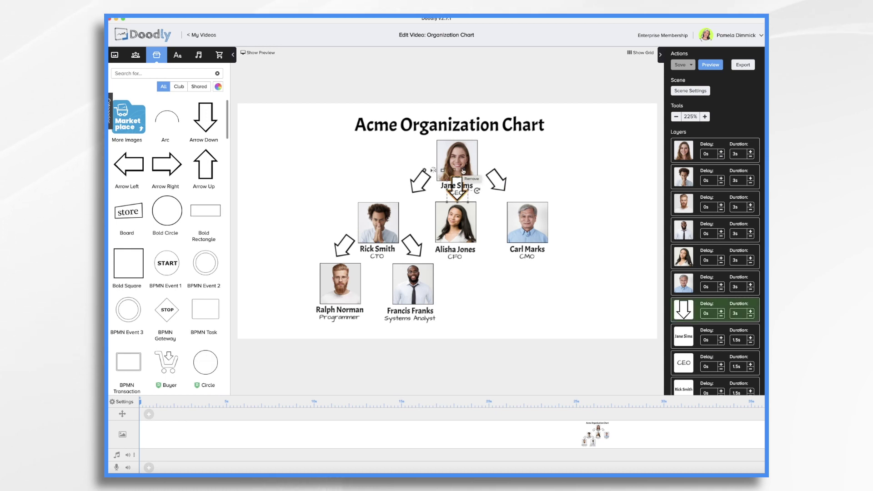
{"action": "left_click", "coordinate": [463, 171]}
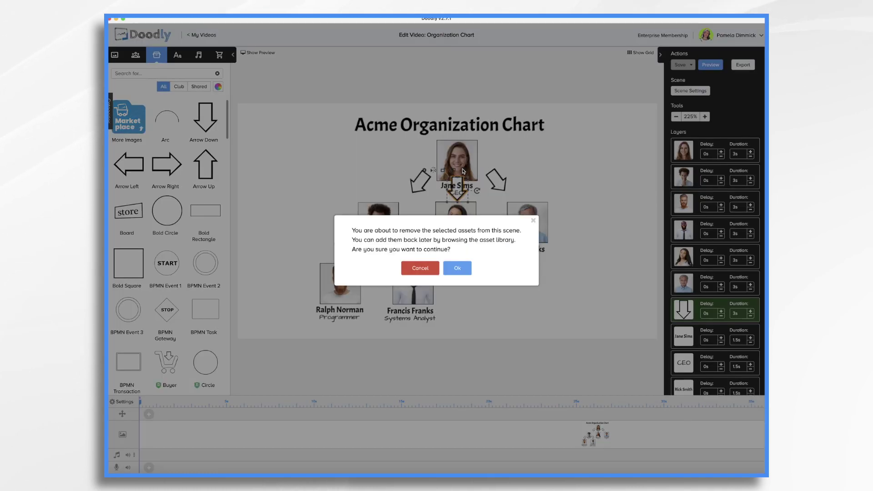
{"action": "left_click", "coordinate": [466, 271]}
{"action": "left_click", "coordinate": [419, 191]}
{"action": "key", "text": "Delete"}
{"action": "left_click", "coordinate": [458, 271]}
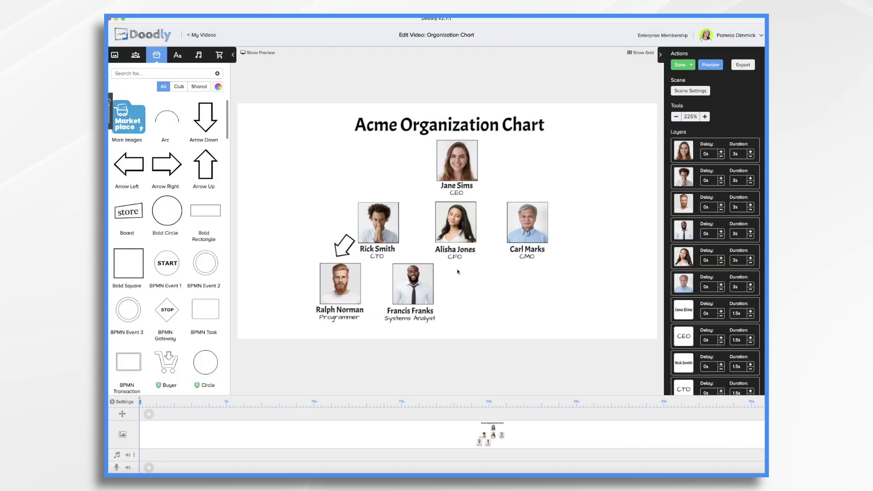
{"action": "left_click", "coordinate": [349, 247]}
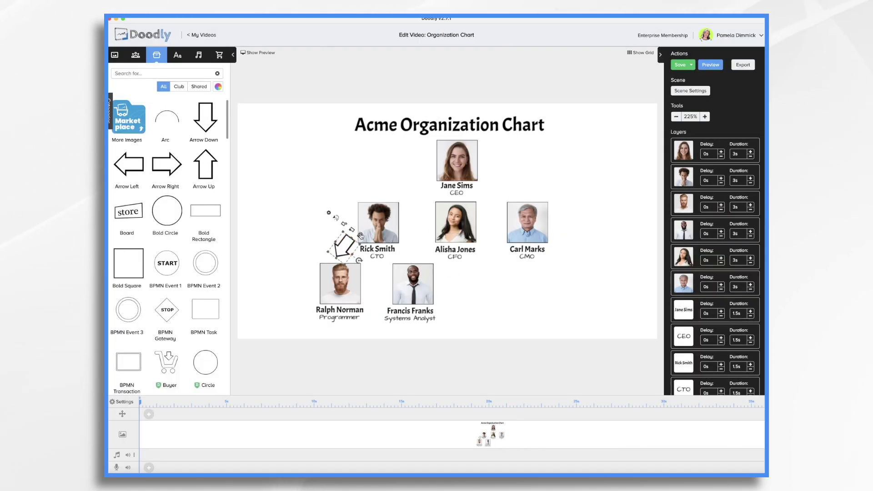
{"action": "key", "text": "Delete"}
{"action": "left_click", "coordinate": [462, 267]}
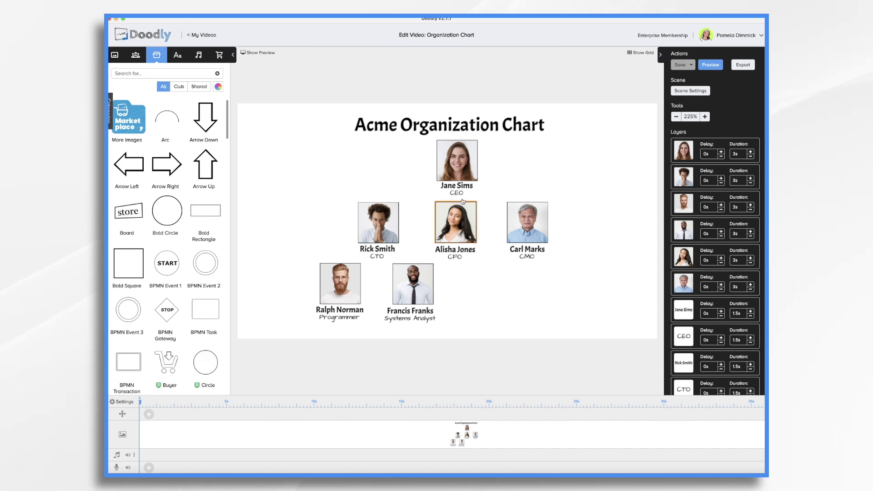
Screenshot the Doodly window, add an empty layer in Pixelmator Pro, and hide the background.
{"action": "key", "text": "super+shift+5"}
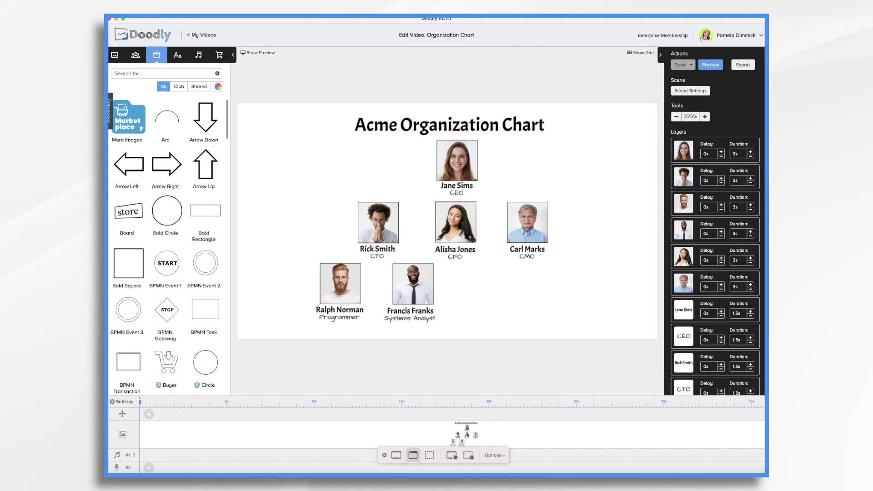
{"action": "left_click", "coordinate": [297, 112]}
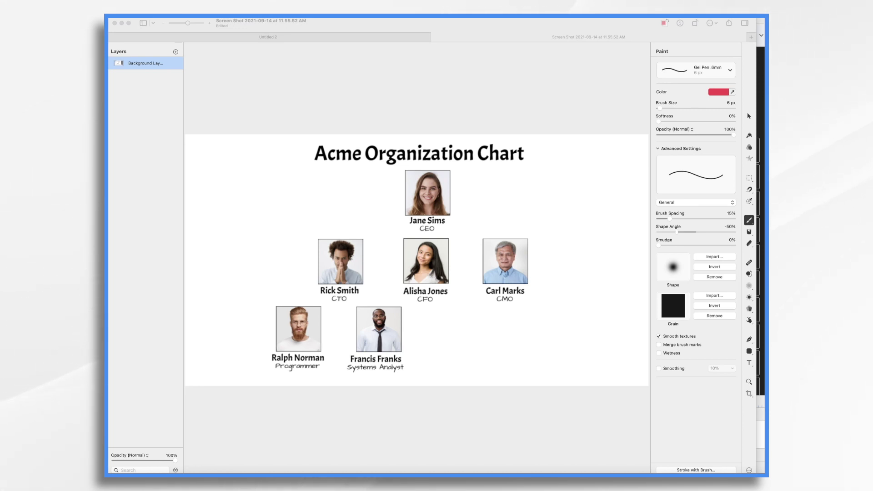
{"action": "left_click", "coordinate": [175, 53]}
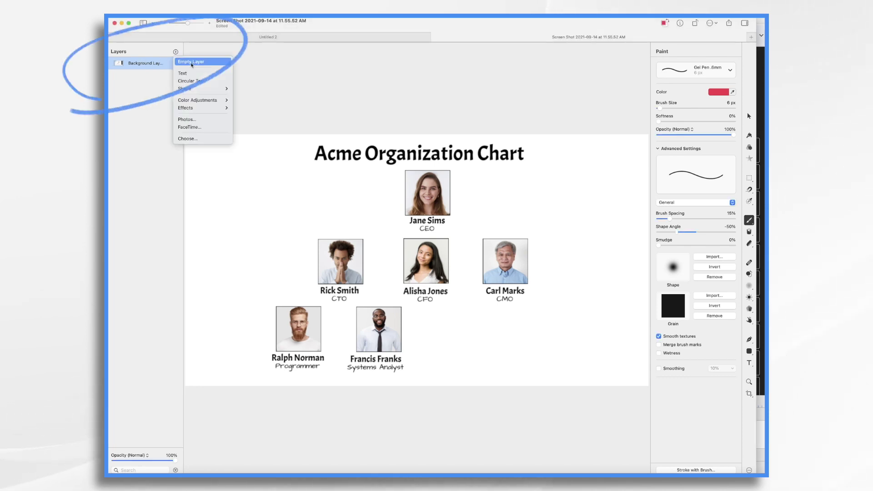
{"action": "left_click", "coordinate": [187, 62]}
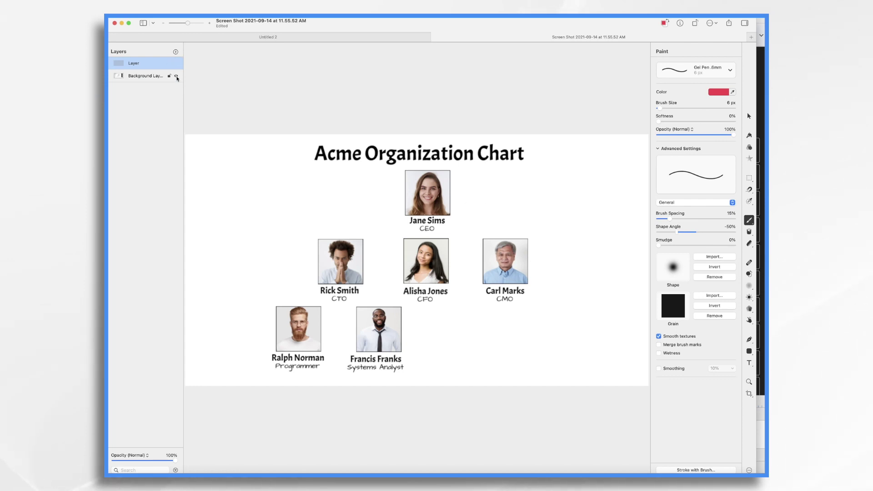
{"action": "left_click", "coordinate": [176, 76]}
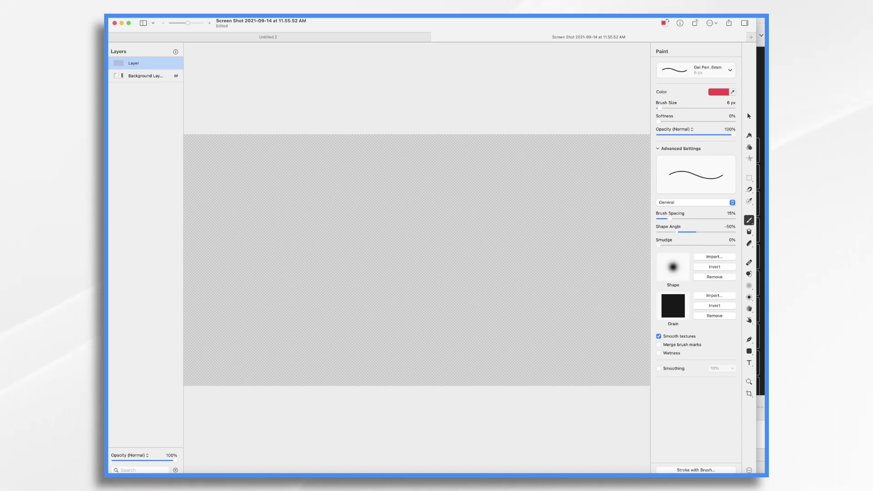
{"action": "left_click", "coordinate": [176, 76]}
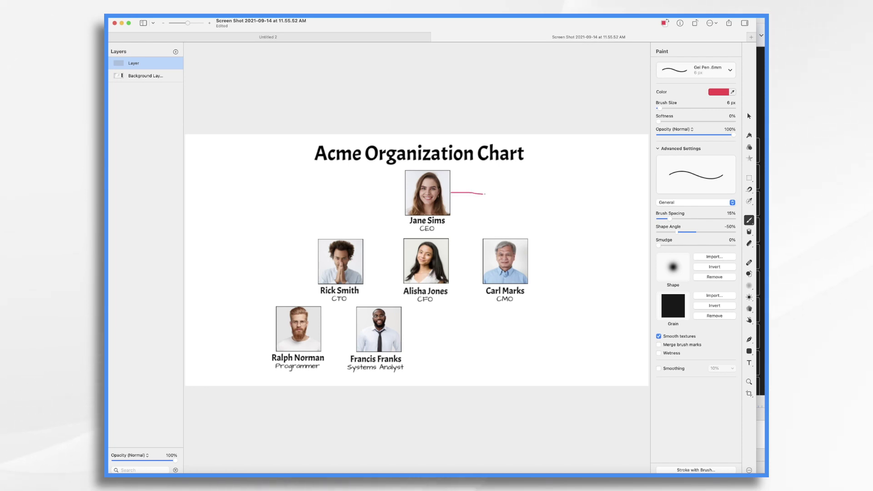
{"action": "left_click_drag", "start_coordinate": [499, 205], "coordinate": [501, 236]}
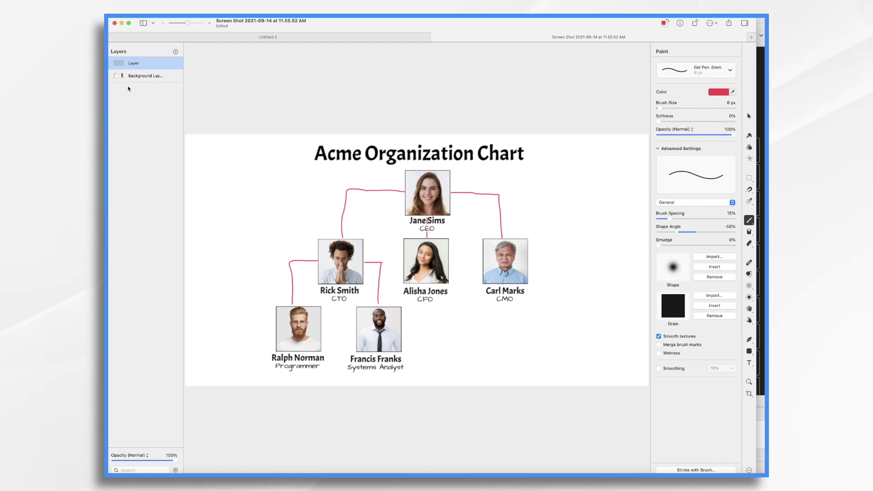
Hide the background and export the red lines as the transparent PNG 'Org Chart Lines'.
{"action": "left_click", "coordinate": [177, 76]}
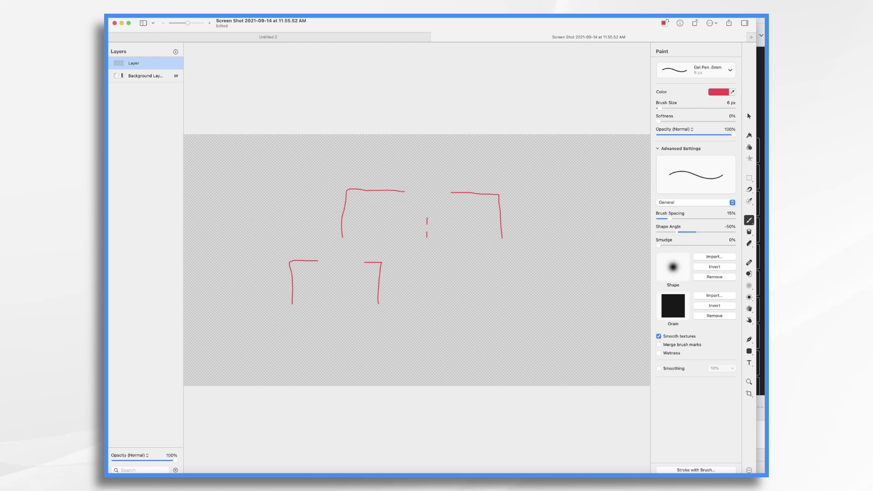
{"action": "left_click", "coordinate": [728, 22]}
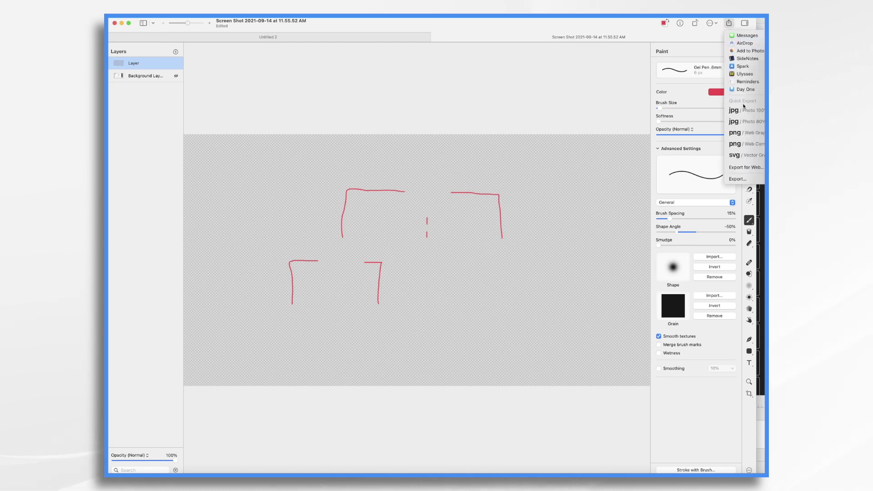
{"action": "left_click", "coordinate": [738, 136]}
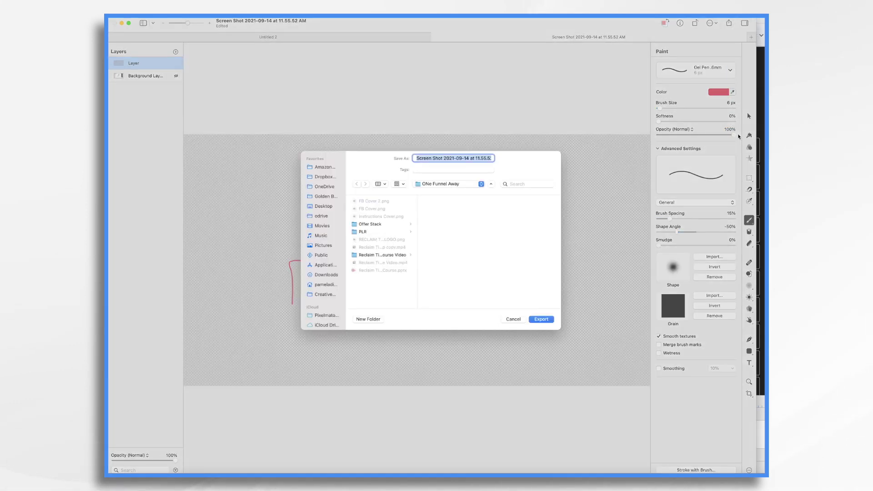
{"action": "type", "text": "Org Cha"}
{"action": "left_click", "coordinate": [542, 322]}
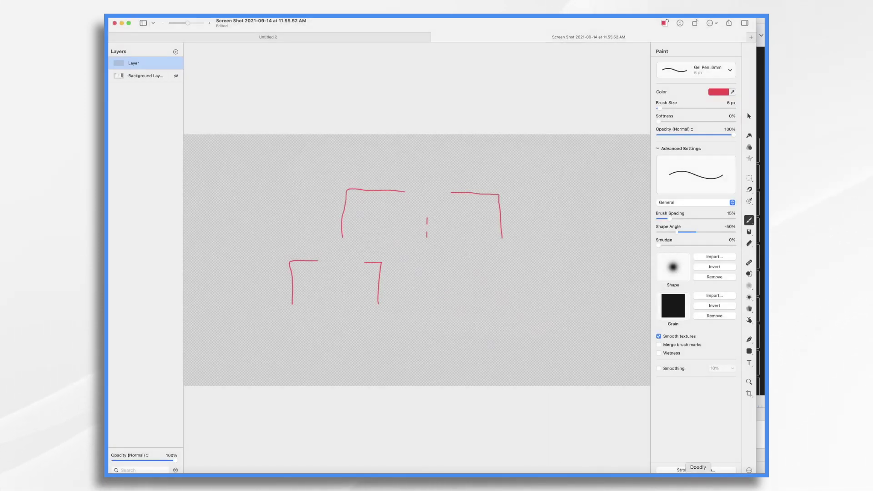
{"action": "left_click", "coordinate": [697, 471]}
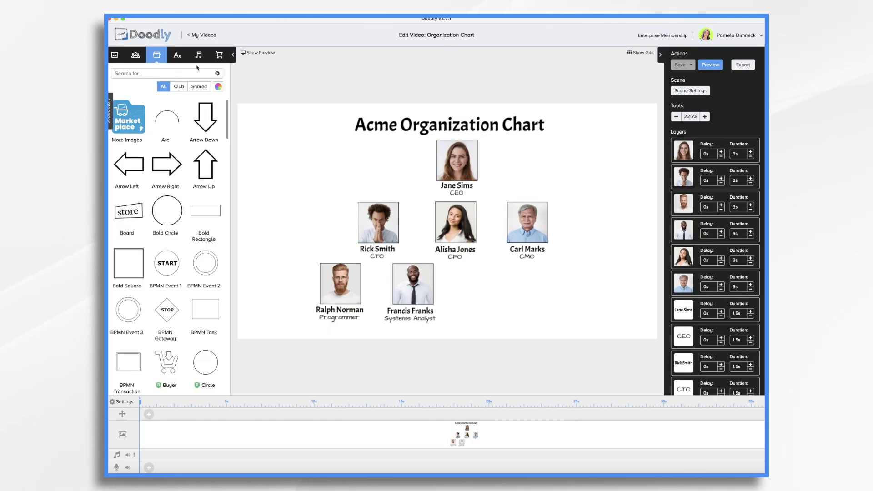
Add Org Chart Lines.png as a new prop in My Library and place it on the chart.
{"action": "left_click", "coordinate": [109, 109]}
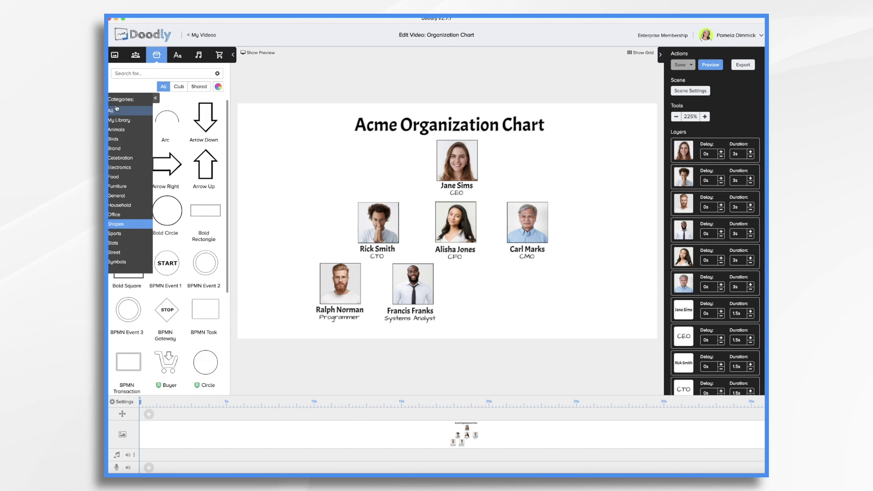
{"action": "left_click", "coordinate": [127, 224]}
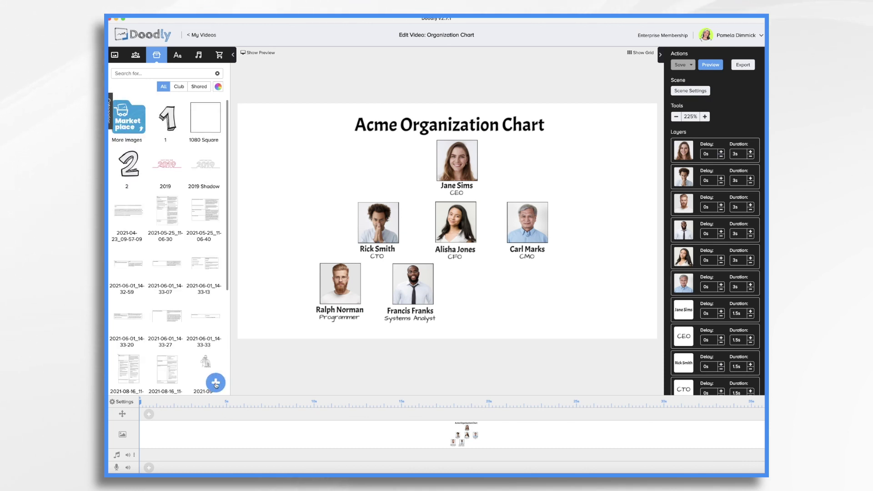
{"action": "left_click", "coordinate": [216, 383]}
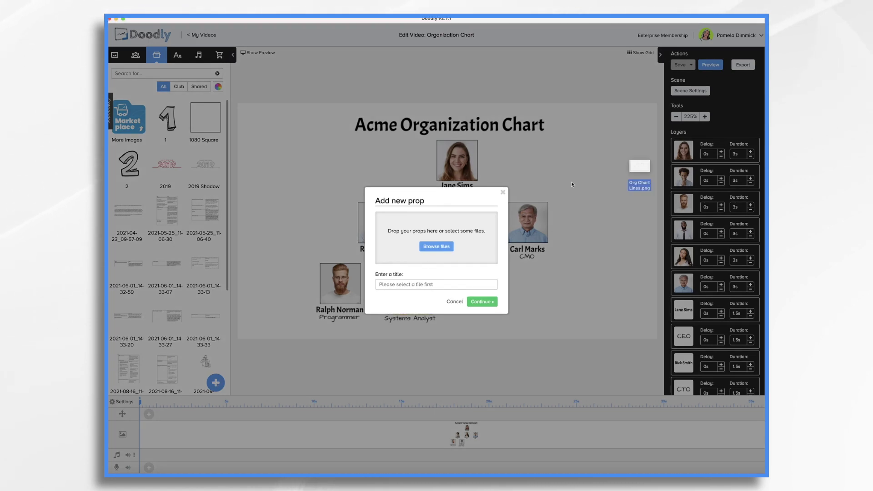
{"action": "left_click_drag", "start_coordinate": [638, 175], "coordinate": [435, 241]}
{"action": "left_click", "coordinate": [481, 307]}
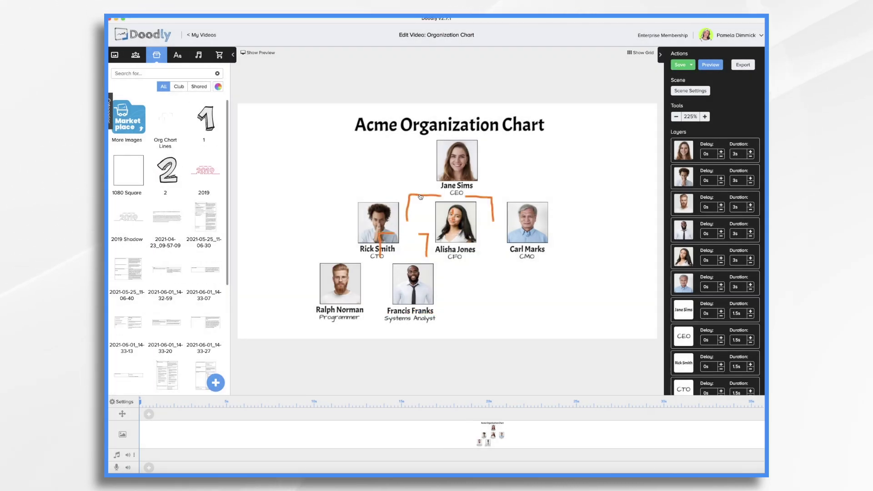
Move and stretch the Org Chart Lines prop until its lines reach every headshot.
{"action": "left_click_drag", "start_coordinate": [420, 195], "coordinate": [425, 158]}
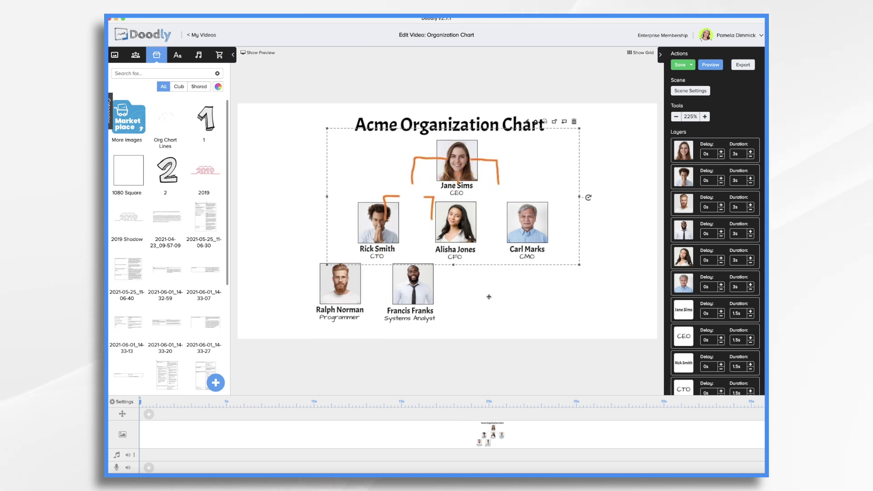
{"action": "left_click_drag", "start_coordinate": [453, 265], "coordinate": [453, 322]}
{"action": "left_click_drag", "start_coordinate": [423, 238], "coordinate": [404, 230]}
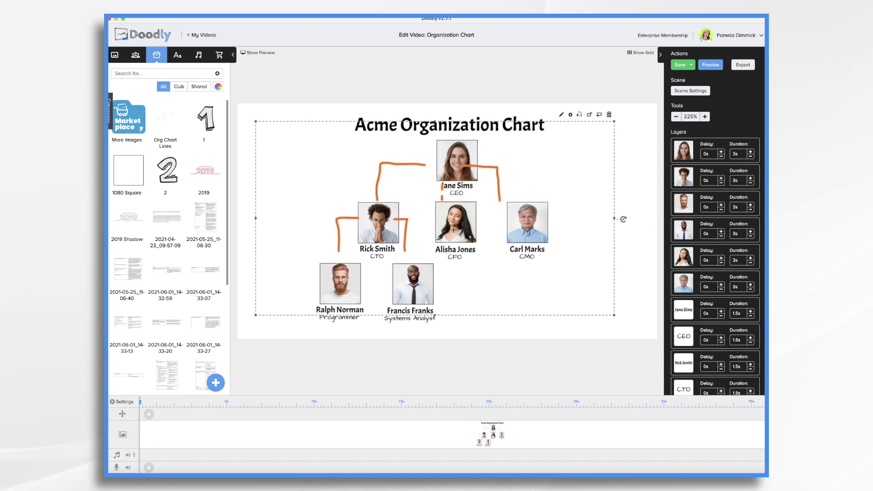
{"action": "left_click_drag", "start_coordinate": [614, 316], "coordinate": [660, 339]}
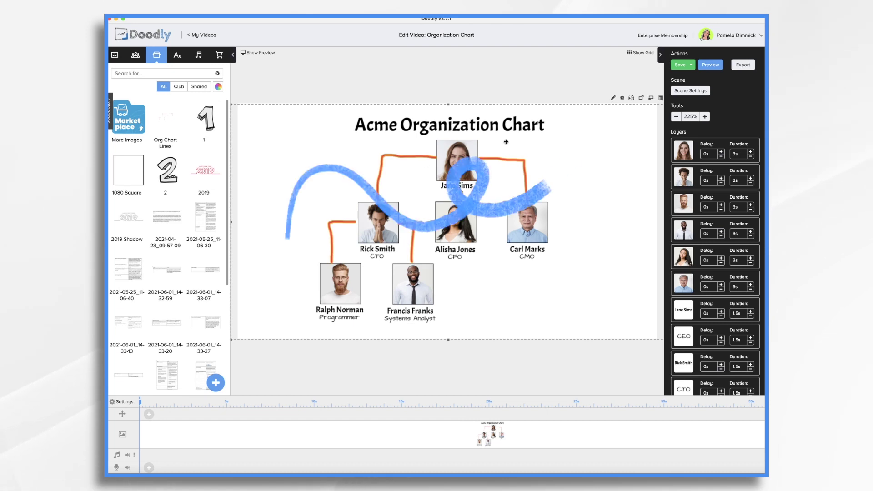
Trace the first reveal path down the left line and make its path size thicker.
{"action": "left_click", "coordinate": [612, 98]}
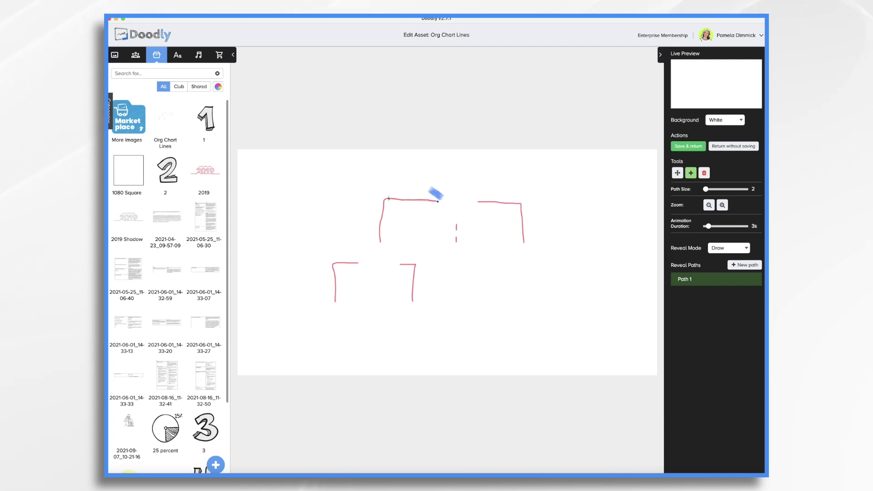
{"action": "left_click", "coordinate": [382, 216]}
{"action": "left_click", "coordinate": [381, 244]}
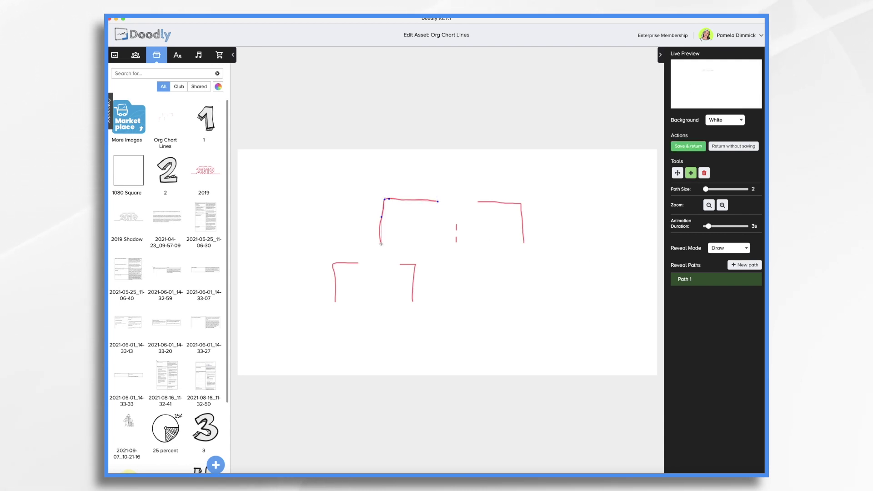
{"action": "left_click", "coordinate": [709, 189]}
{"action": "left_click_drag", "start_coordinate": [709, 190], "coordinate": [709, 191]}
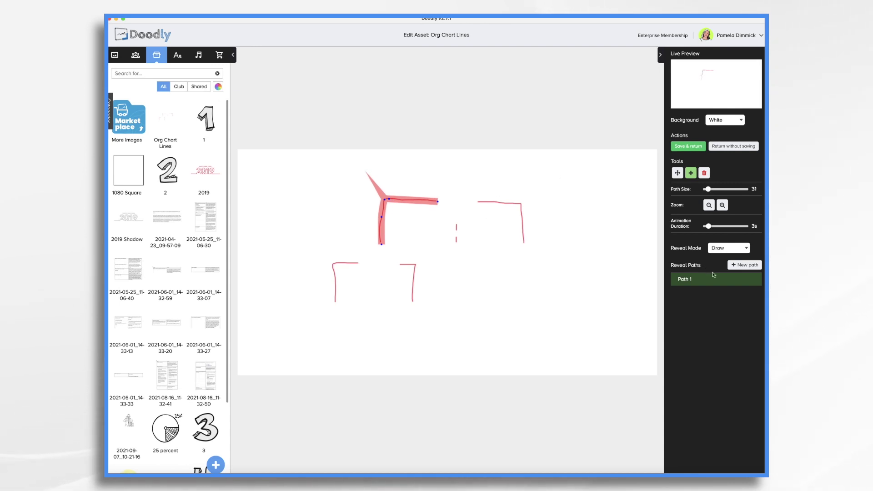
Add four more reveal paths along the remaining lines, then save and return.
{"action": "left_click", "coordinate": [748, 265]}
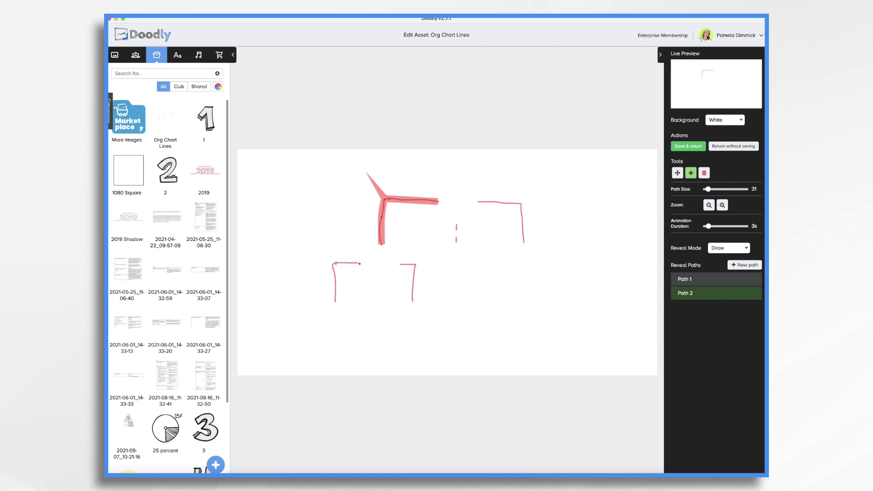
{"action": "left_click", "coordinate": [334, 305]}
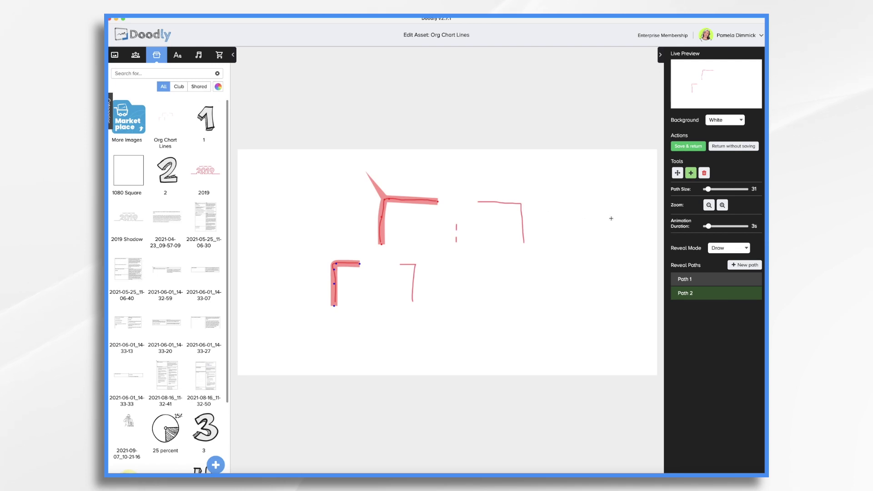
{"action": "left_click", "coordinate": [745, 265]}
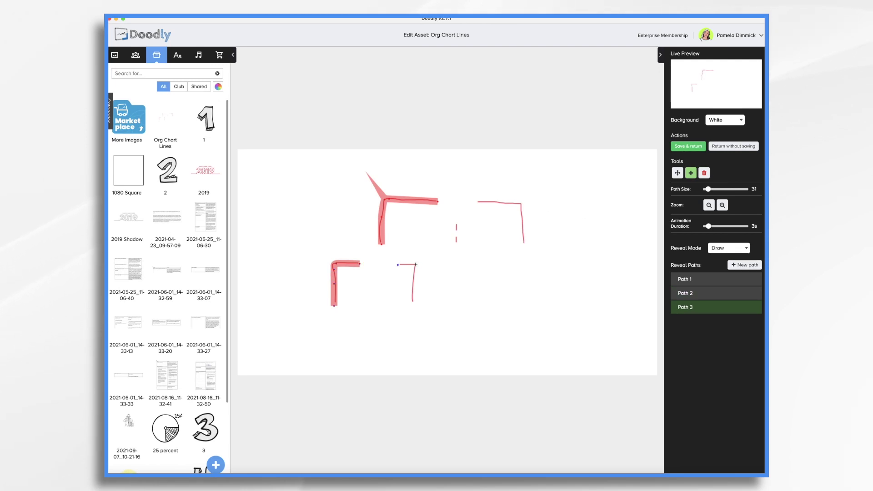
{"action": "left_click", "coordinate": [745, 265]}
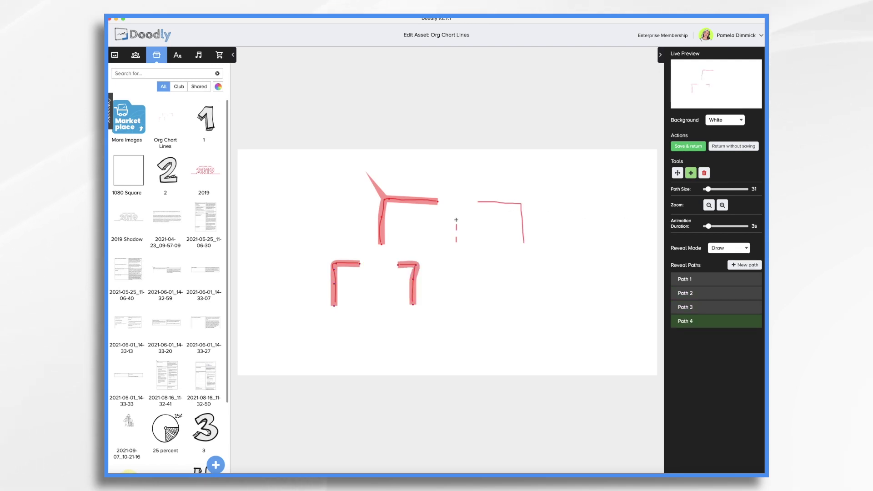
{"action": "left_click", "coordinate": [456, 244]}
{"action": "left_click", "coordinate": [746, 264]}
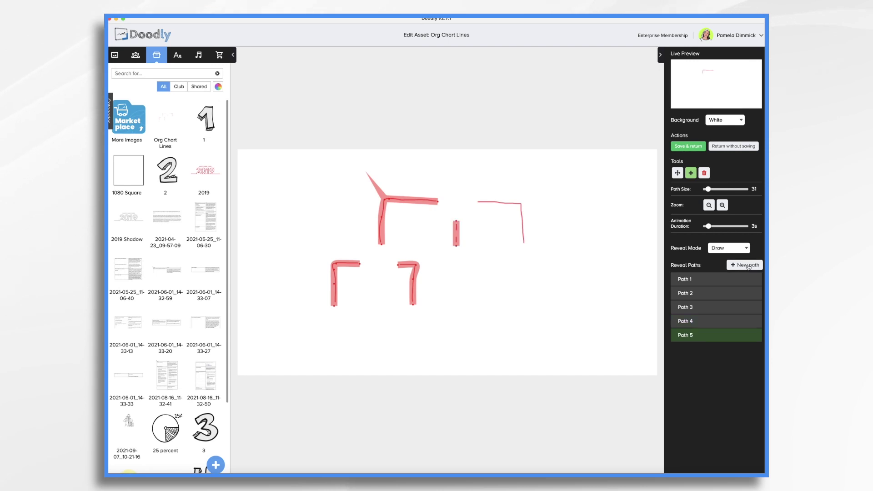
{"action": "left_click_drag", "start_coordinate": [474, 202], "coordinate": [518, 205]}
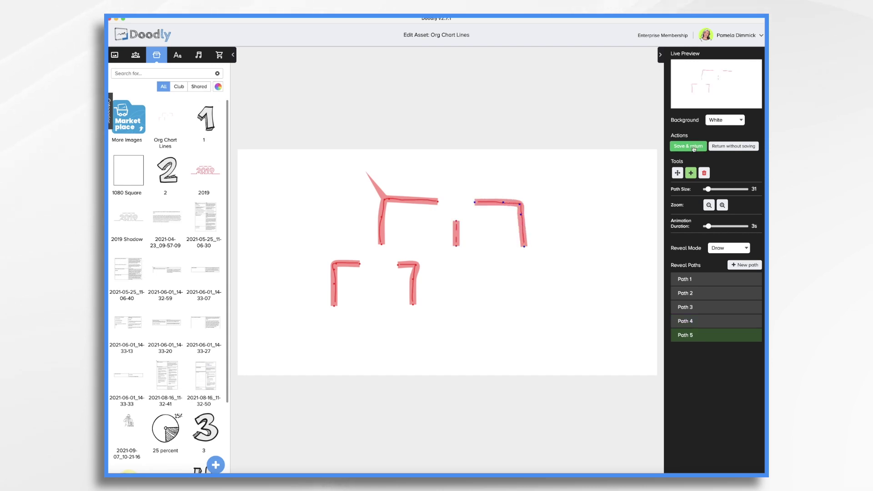
{"action": "left_click", "coordinate": [693, 147]}
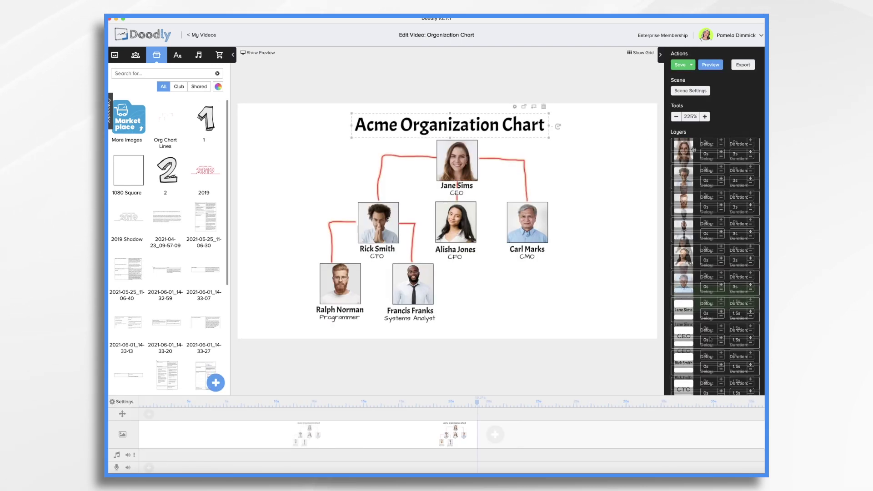
Set Erase mode to Off in the video settings.
{"action": "left_click", "coordinate": [125, 403]}
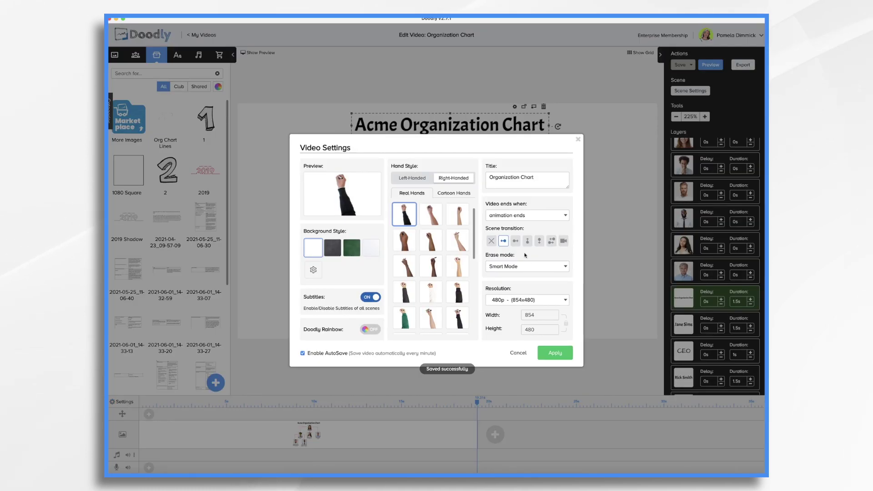
{"action": "left_click", "coordinate": [523, 265]}
{"action": "left_click", "coordinate": [499, 293]}
{"action": "left_click", "coordinate": [555, 356]}
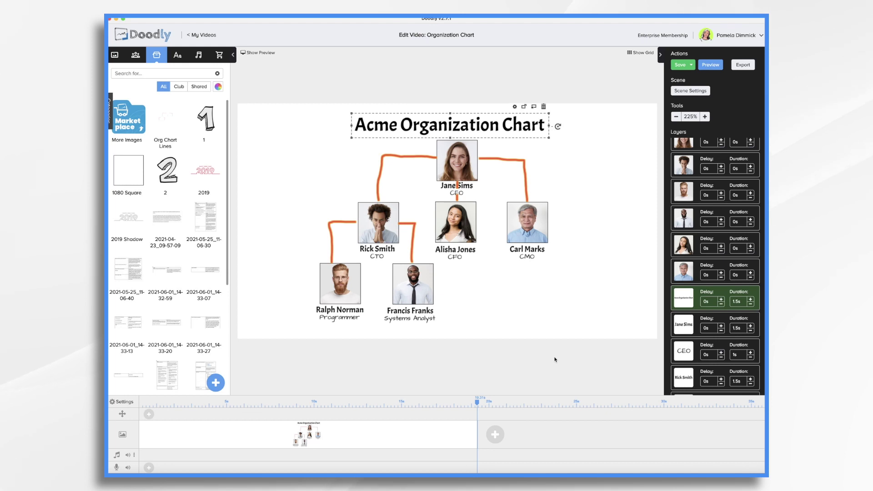
Give the scene 10 seconds of extra time at the end.
{"action": "left_click", "coordinate": [690, 91]}
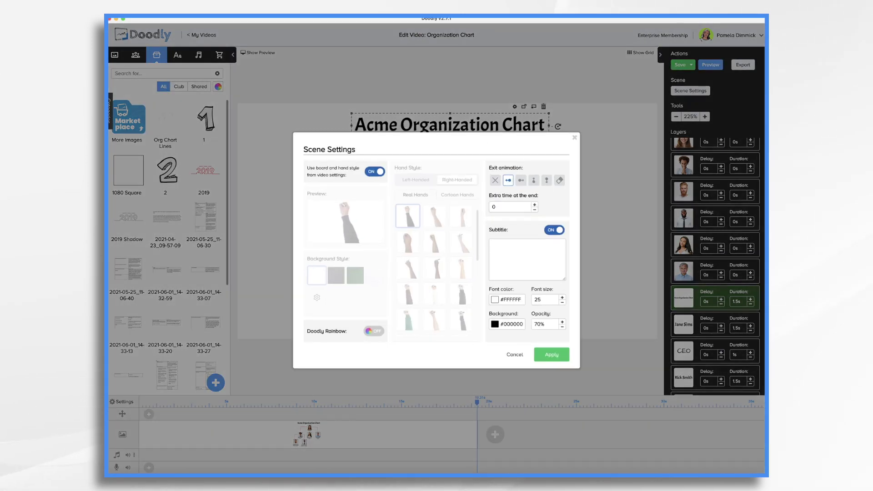
{"action": "type", "text": "10"}
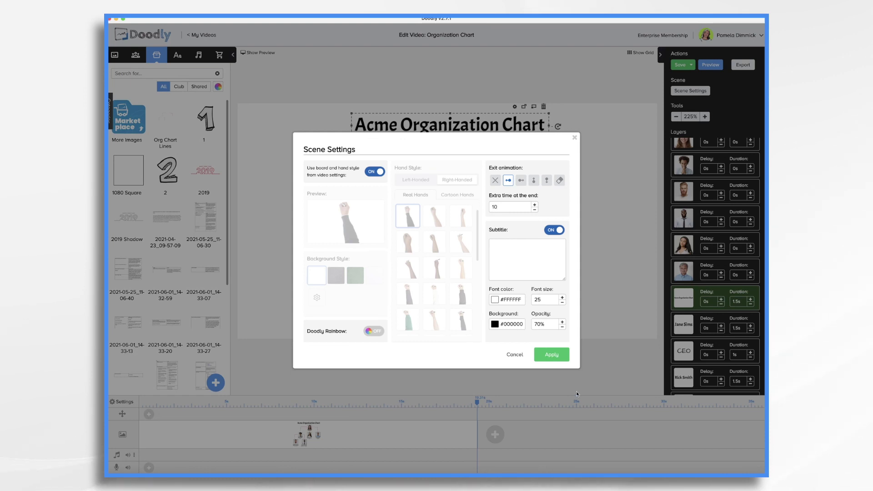
{"action": "left_click", "coordinate": [551, 355]}
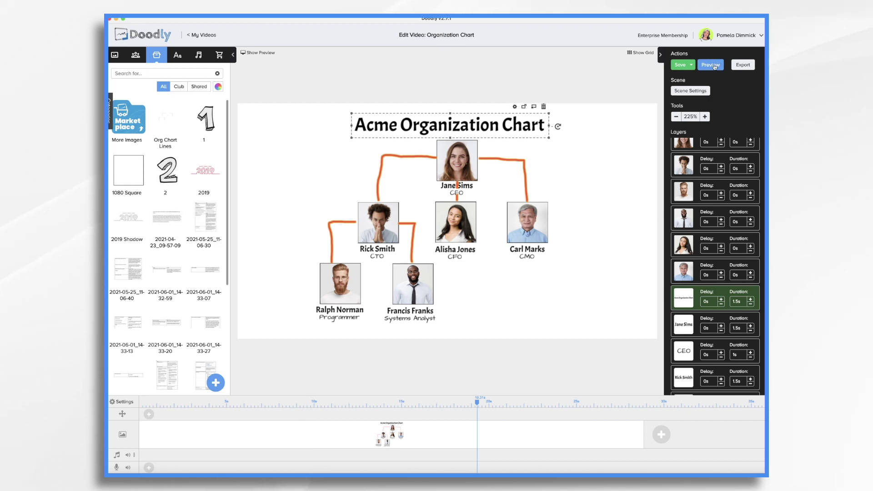
Play a preview of the Organization Chart scene animation.
{"action": "left_click", "coordinate": [713, 66]}
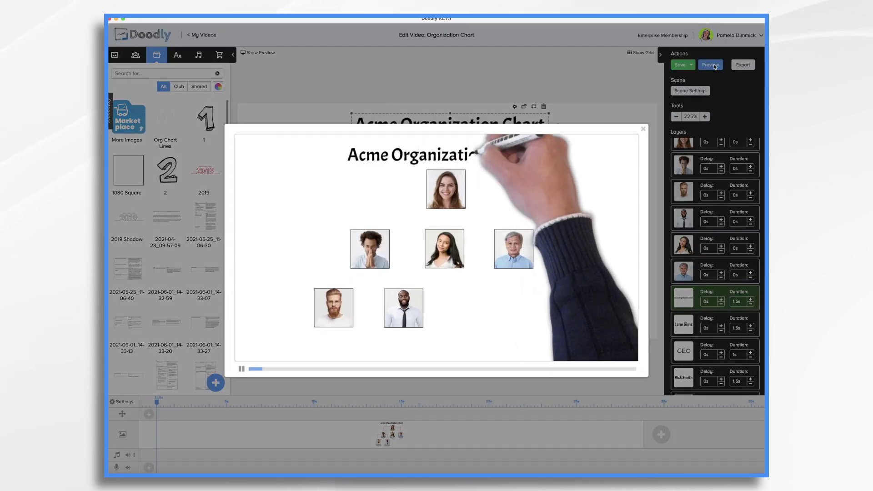